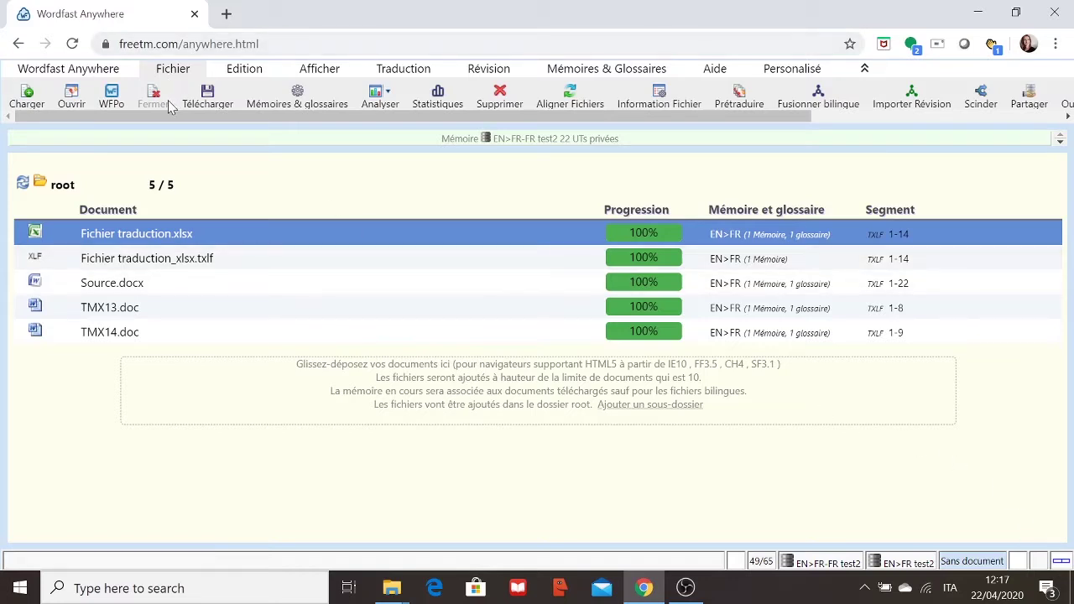
# Open the Wordfast file aligner and bring up the Alignement WFA folder in File Explorer.
pyautogui.click(561, 108)
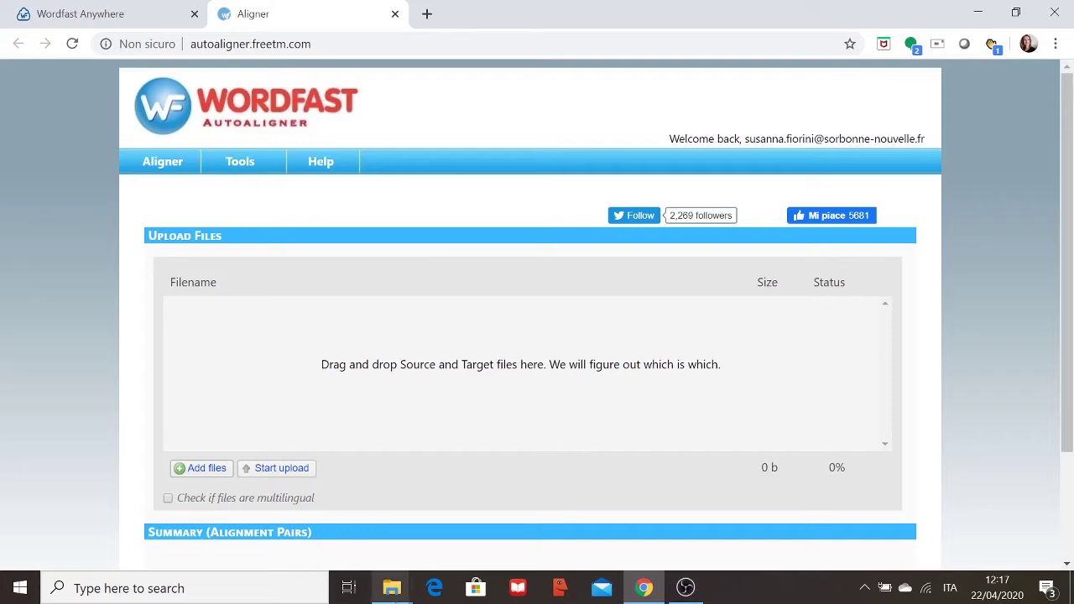
pyautogui.moveTo(392, 587)
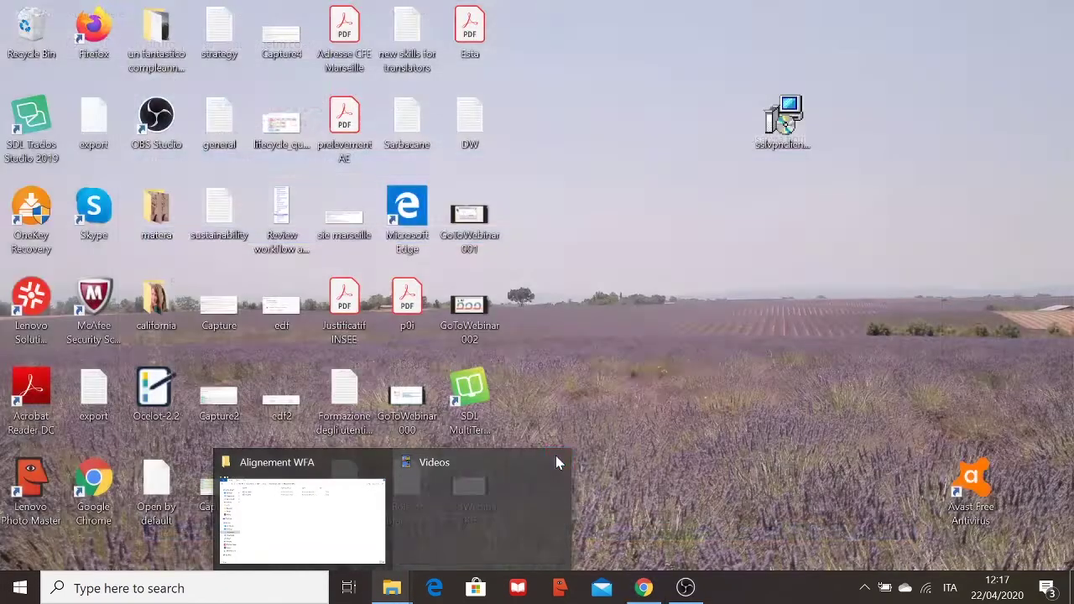
pyautogui.click(557, 461)
pyautogui.click(389, 535)
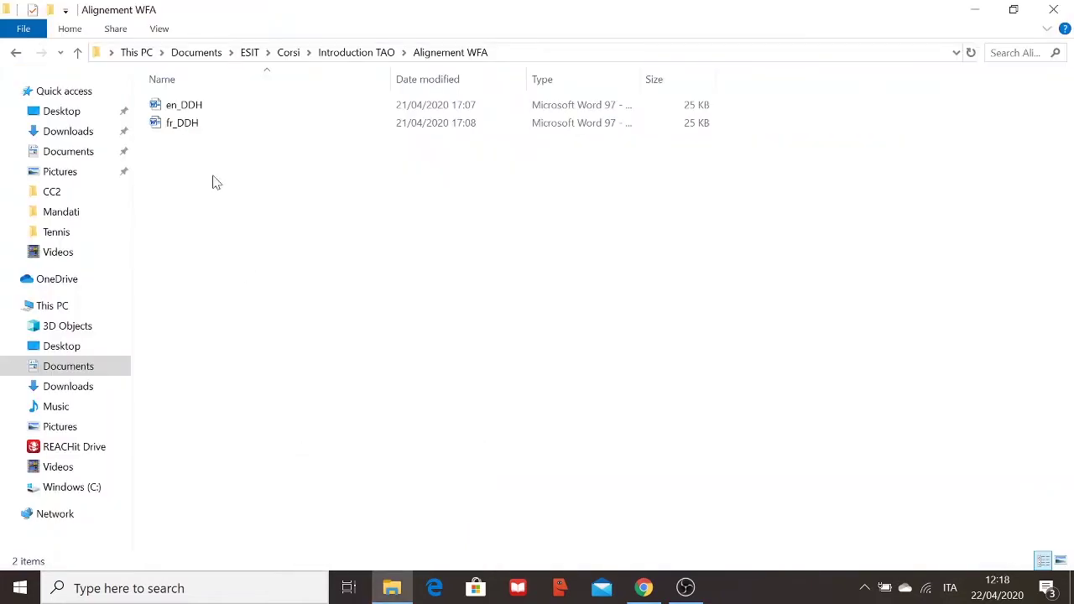
# Open the en_DDH document in Word, skim its text, and open the fr_DDH document from the same folder.
pyautogui.doubleClick(172, 105)
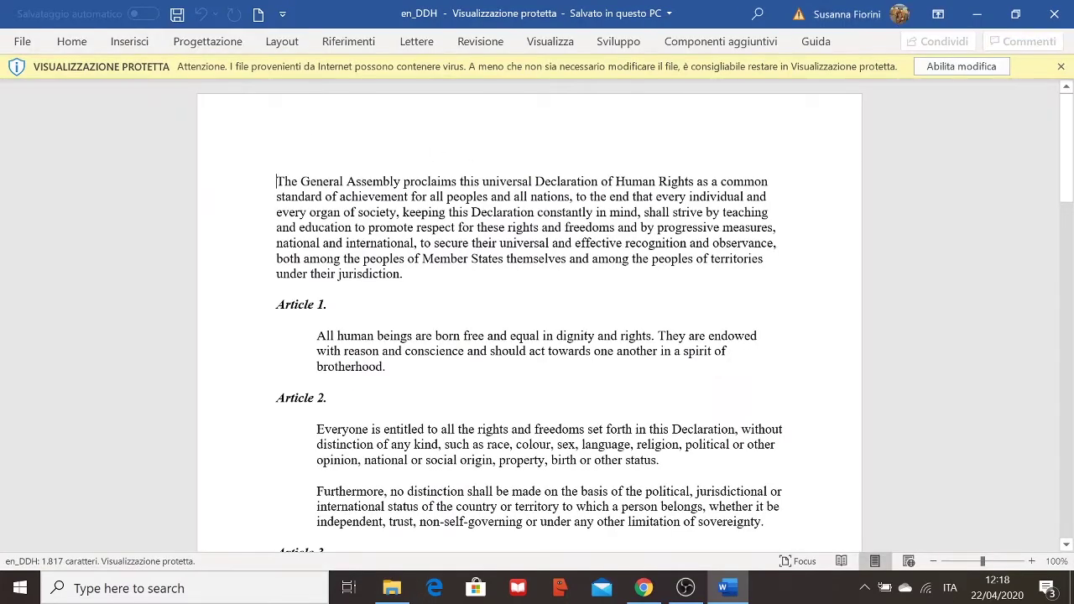
pyautogui.scroll(-3, 528, 319)
pyautogui.scroll(-6, 528, 319)
pyautogui.click(392, 587)
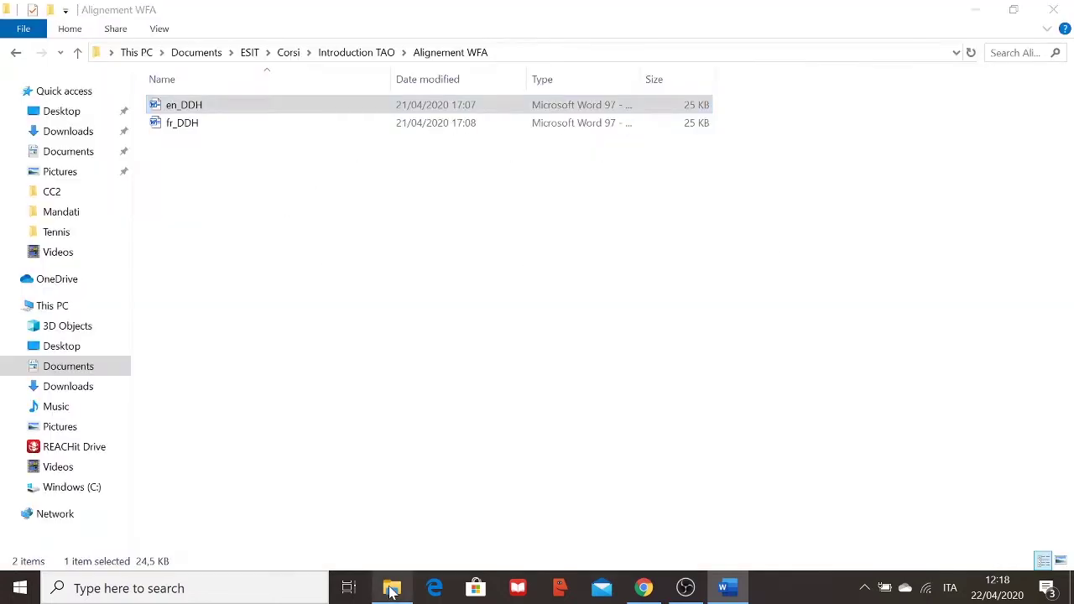
pyautogui.doubleClick(200, 124)
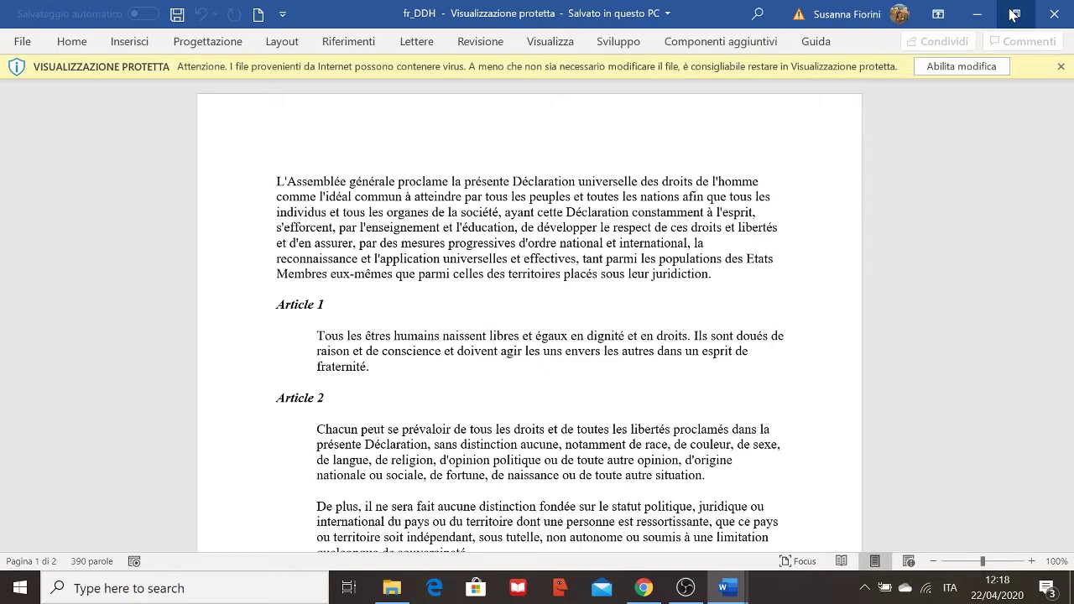
# Reduce the fr_DDH and en_DDH windows and stack them with the French text above the English text.
pyautogui.click(1014, 14)
pyautogui.click(710, 367)
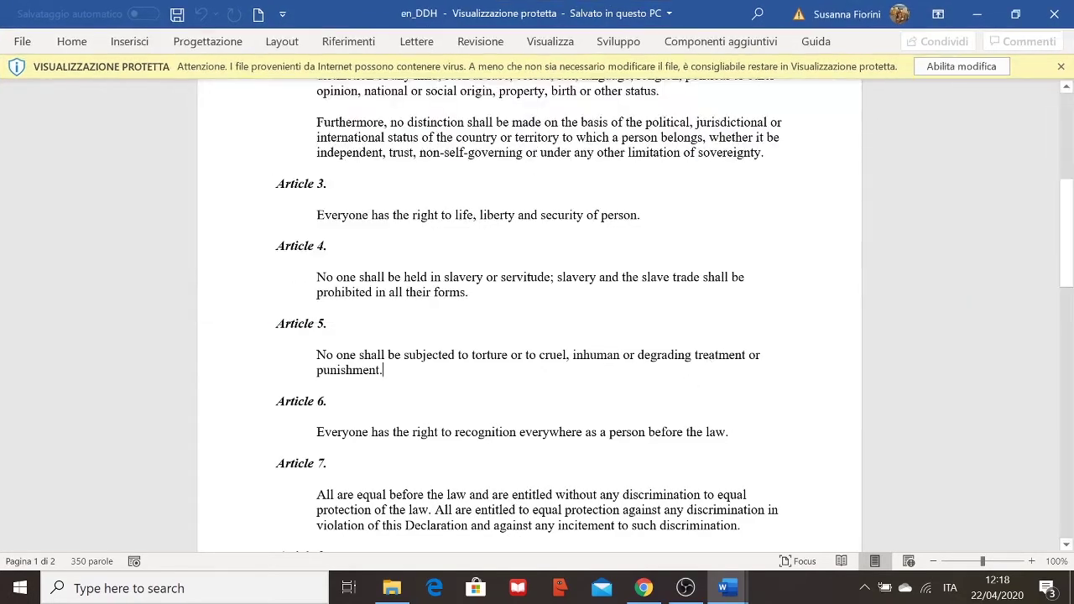
pyautogui.click(1016, 13)
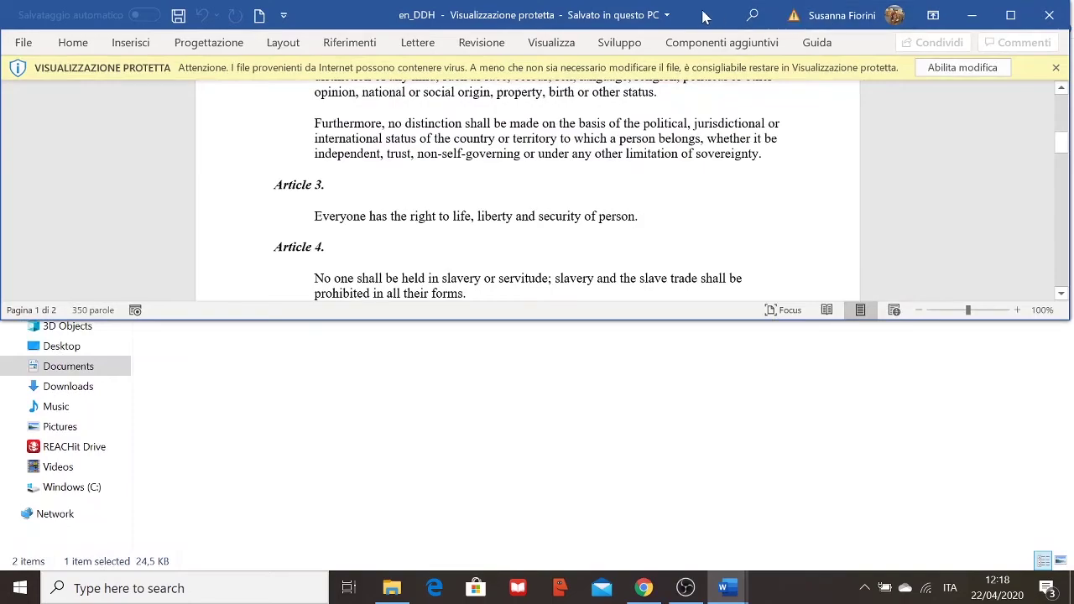
pyautogui.moveTo(707, 12); pyautogui.dragTo(701, 275)
# Compare the English and French declarations article by article, checking that their paragraphs and sentences correspond.
pyautogui.scroll(-2, 520, 198)
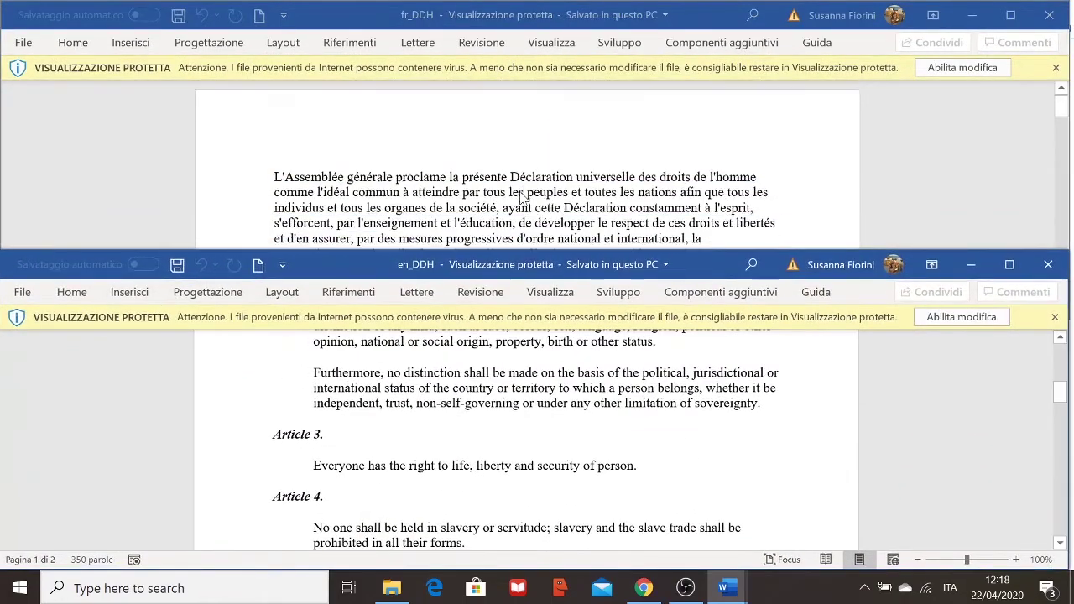
pyautogui.scroll(8, 527, 437)
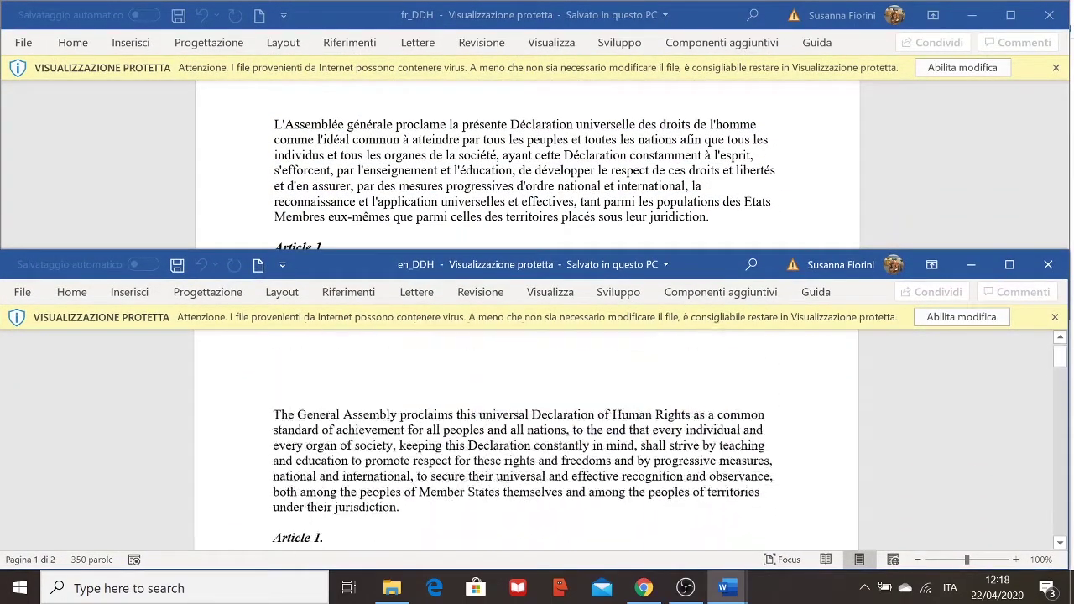
pyautogui.scroll(-3, 527, 436)
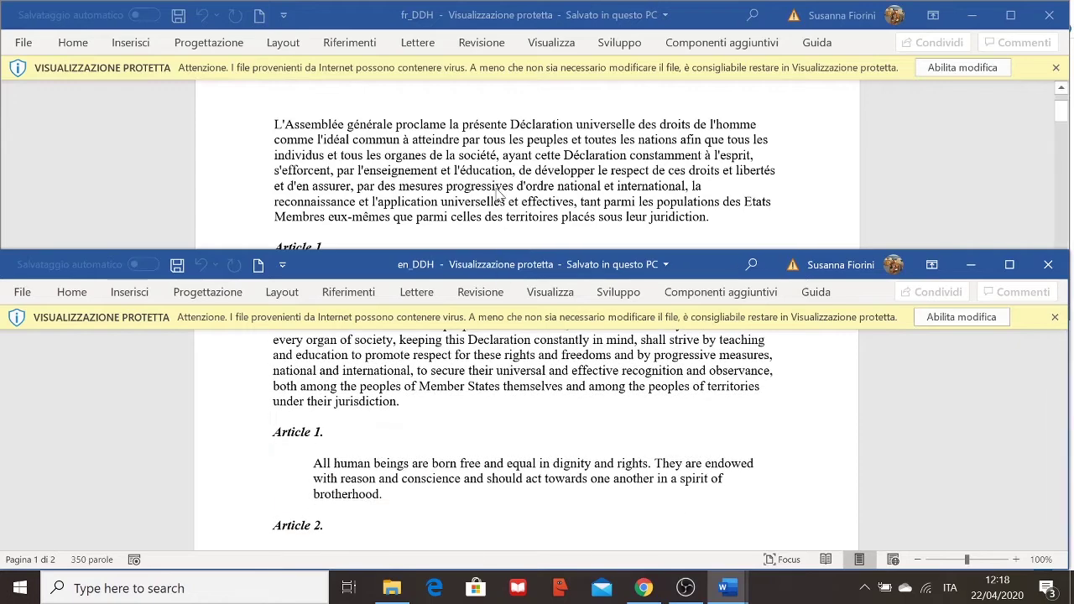
pyautogui.scroll(-2, 497, 195)
pyautogui.scroll(-1, 497, 195)
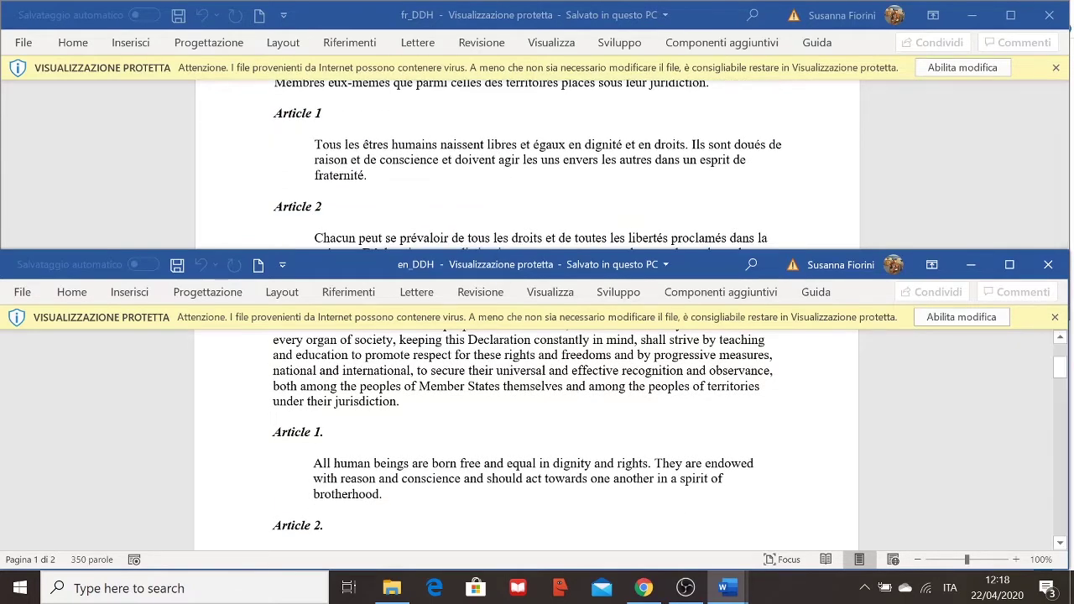
pyautogui.scroll(-1, 527, 436)
pyautogui.scroll(-3, 527, 437)
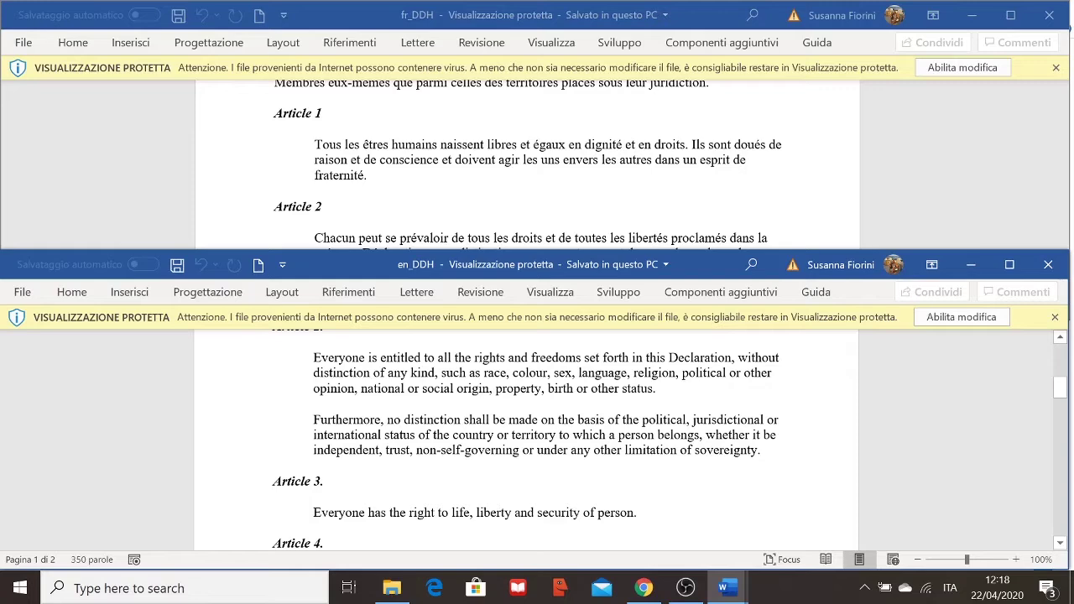
pyautogui.scroll(-2, 409, 198)
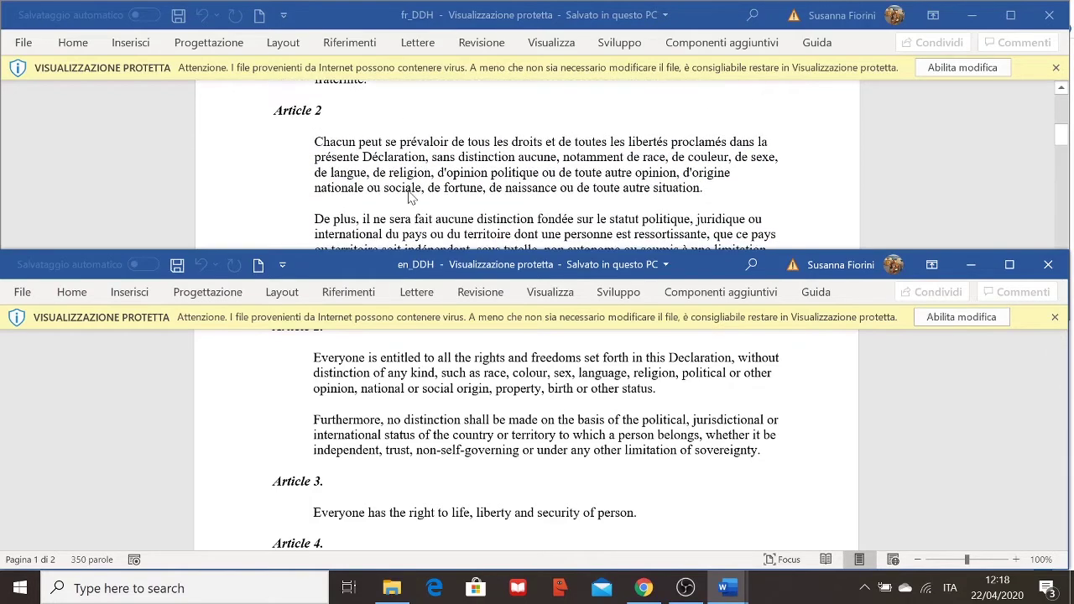
pyautogui.scroll(-4, 379, 485)
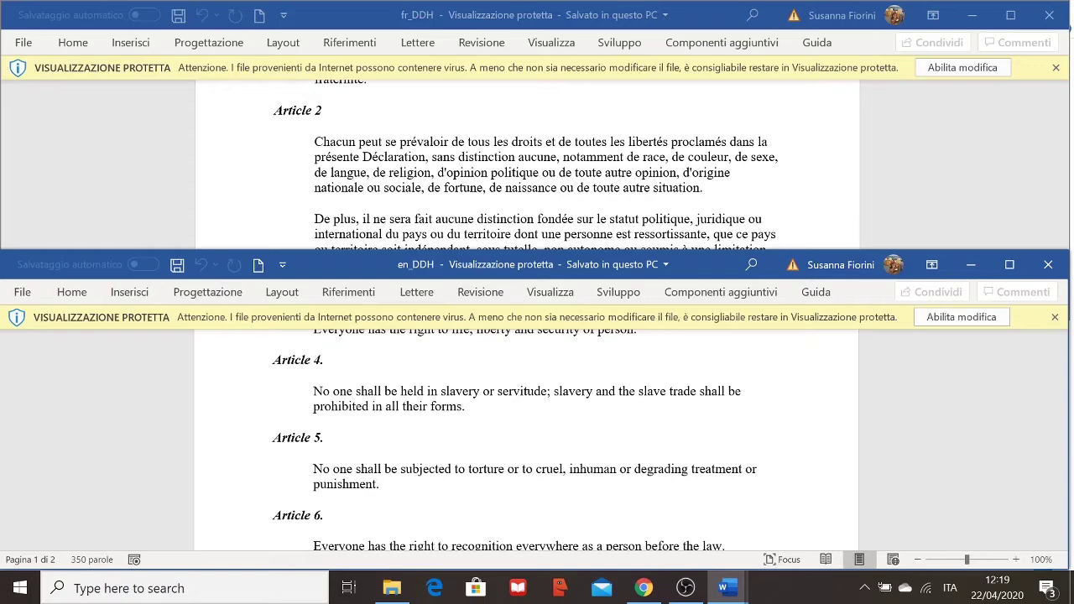
pyautogui.scroll(-5, 445, 126)
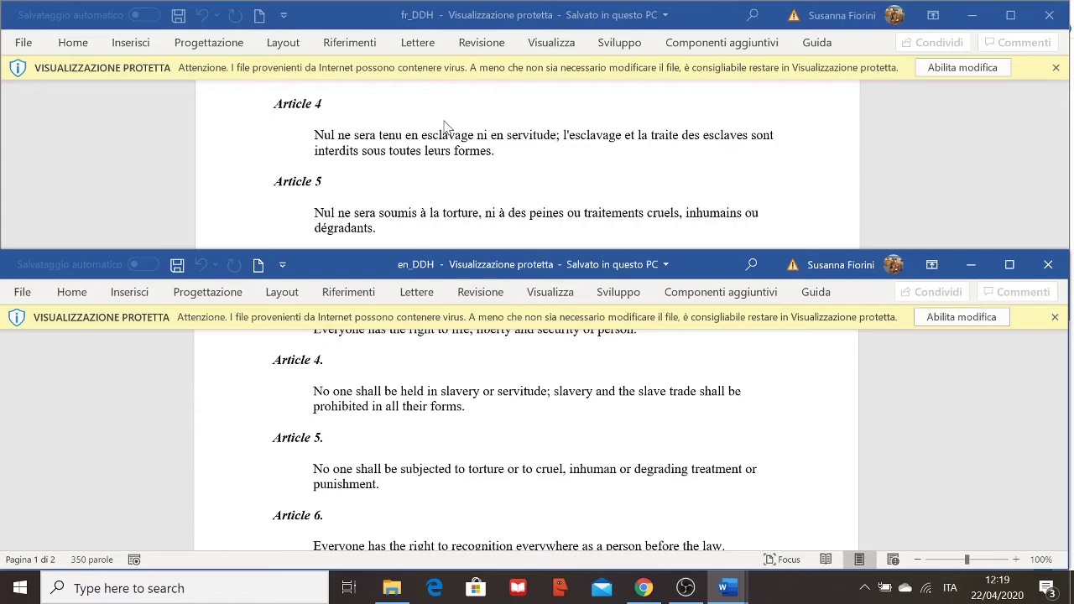
pyautogui.scroll(-2, 445, 126)
pyautogui.scroll(-3, 422, 413)
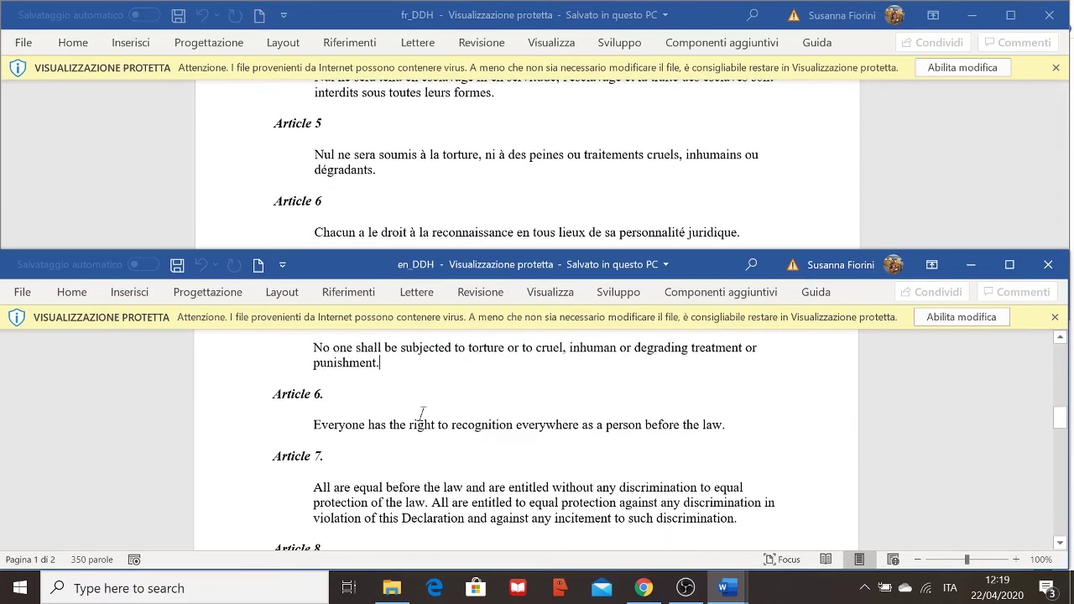
pyautogui.scroll(-2, 422, 413)
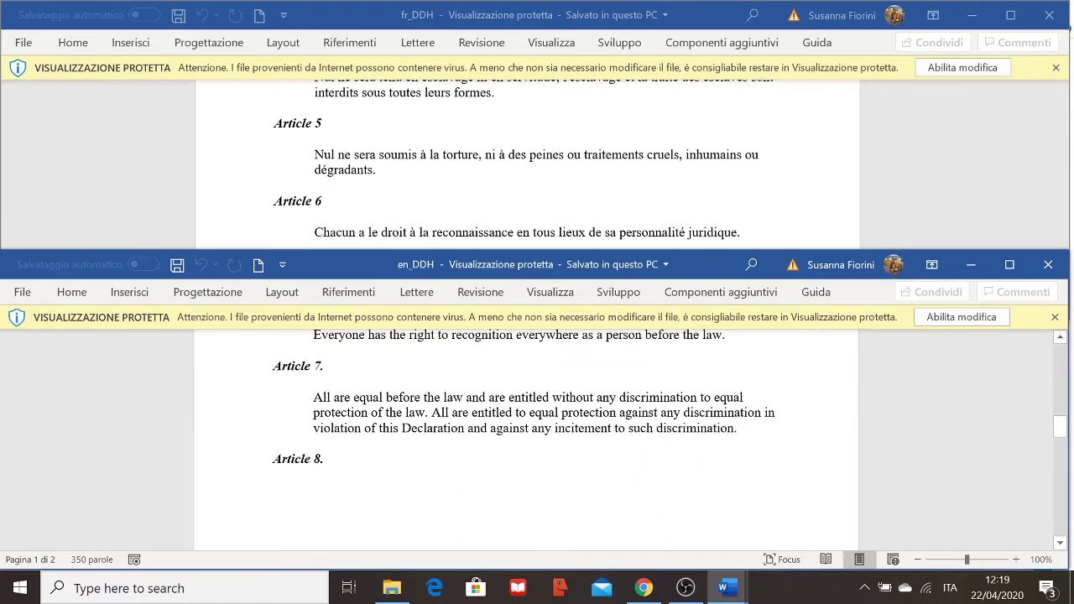
# Close both Word documents and place the reduced Alignement WFA folder window above the aligner's upload area.
pyautogui.click(1059, 272)
pyautogui.click(1051, 14)
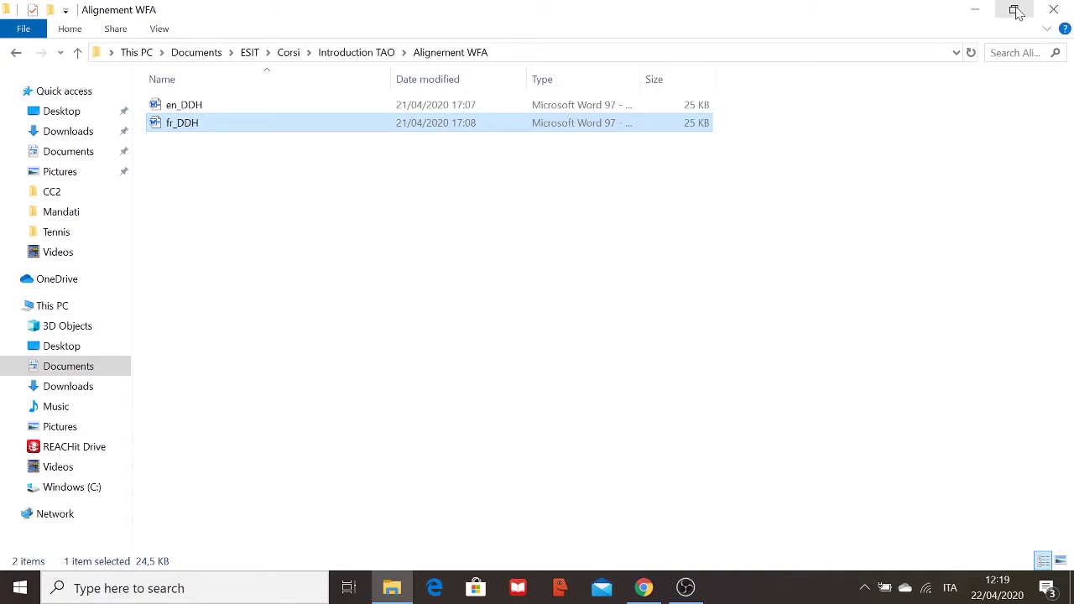
pyautogui.click(1015, 11)
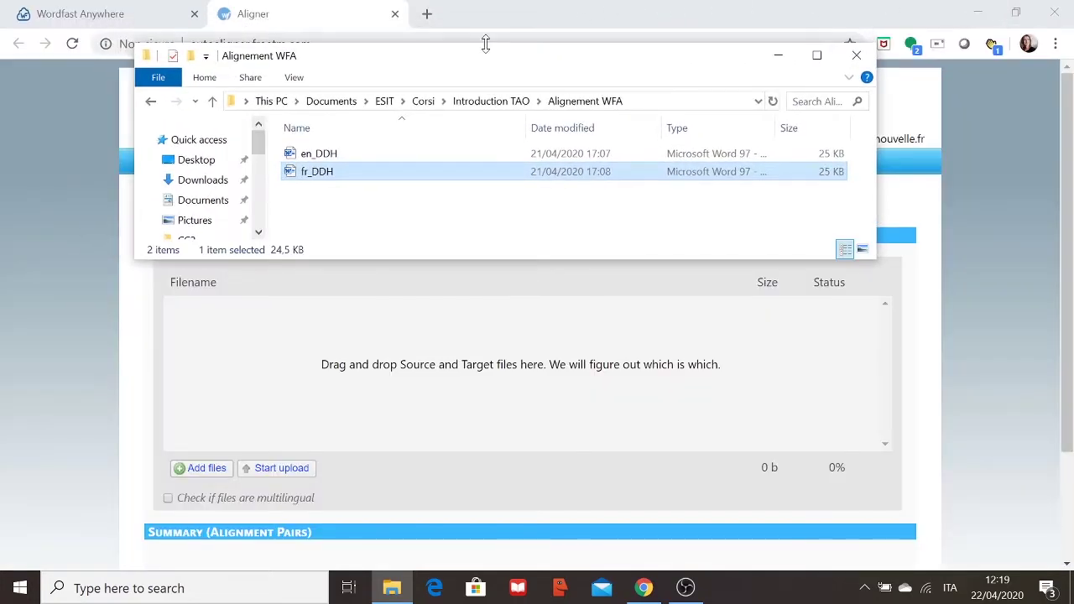
pyautogui.moveTo(444, 62); pyautogui.dragTo(613, 57)
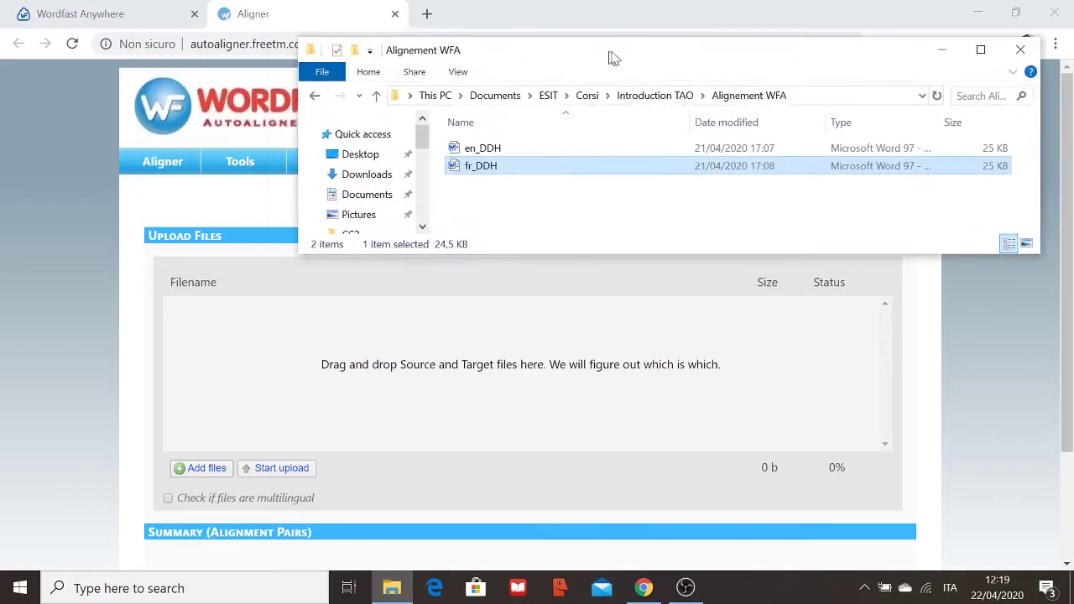
# Add en_DDH and fr_DDH from the folder to the aligner's file list and upload them.
pyautogui.click(504, 149)
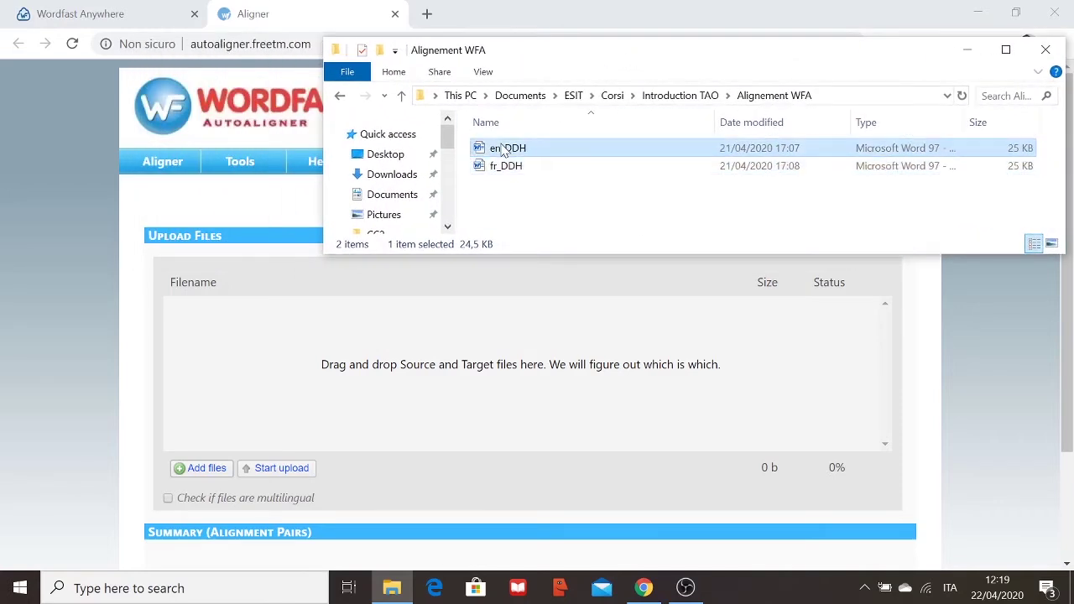
pyautogui.hotkey('ctrl', 'a')
pyautogui.moveTo(554, 145); pyautogui.dragTo(468, 397)
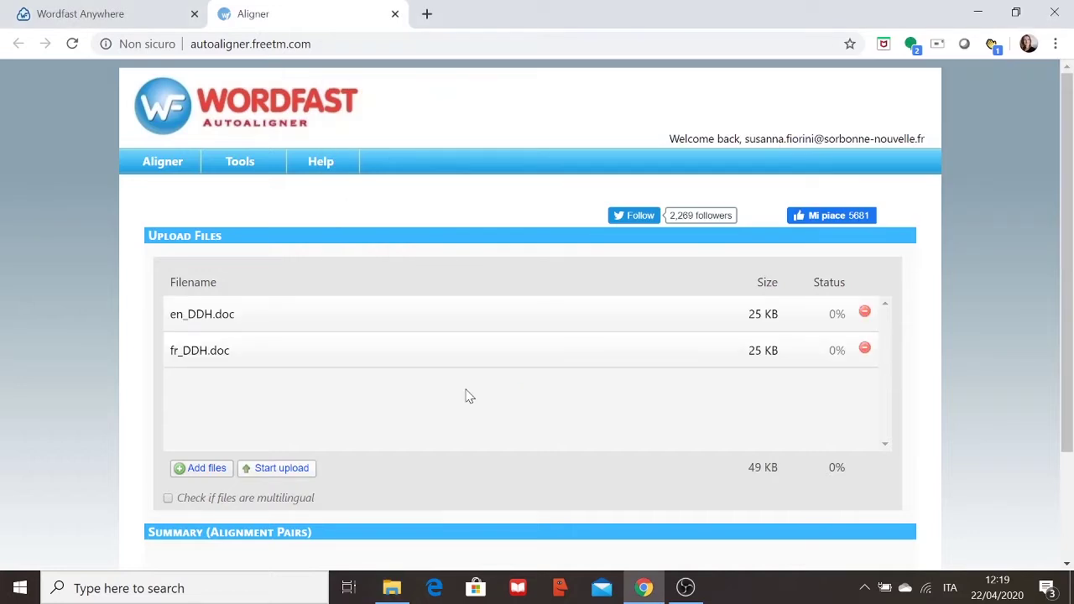
pyautogui.click(274, 470)
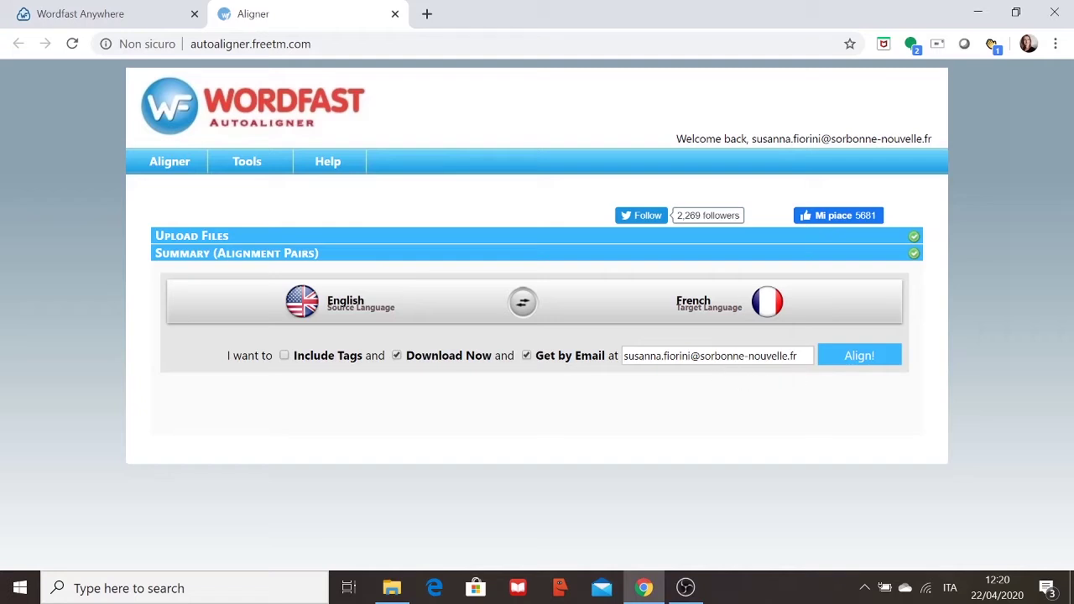
# Align the English and French files, keeping the download and e-mail options, and download the resulting ZIP archive.
pyautogui.click(873, 361)
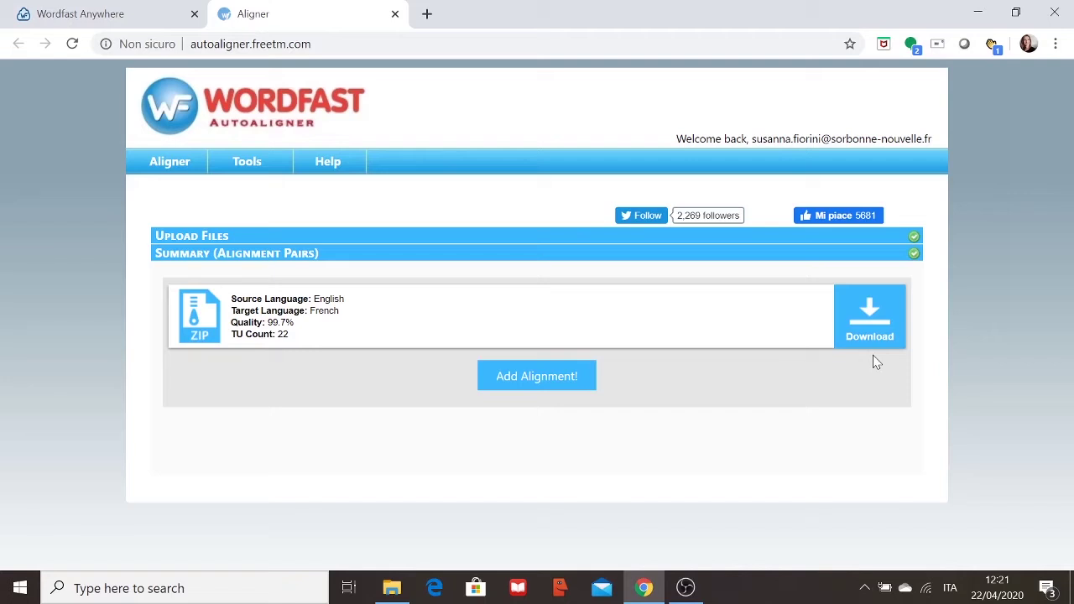
pyautogui.click(865, 311)
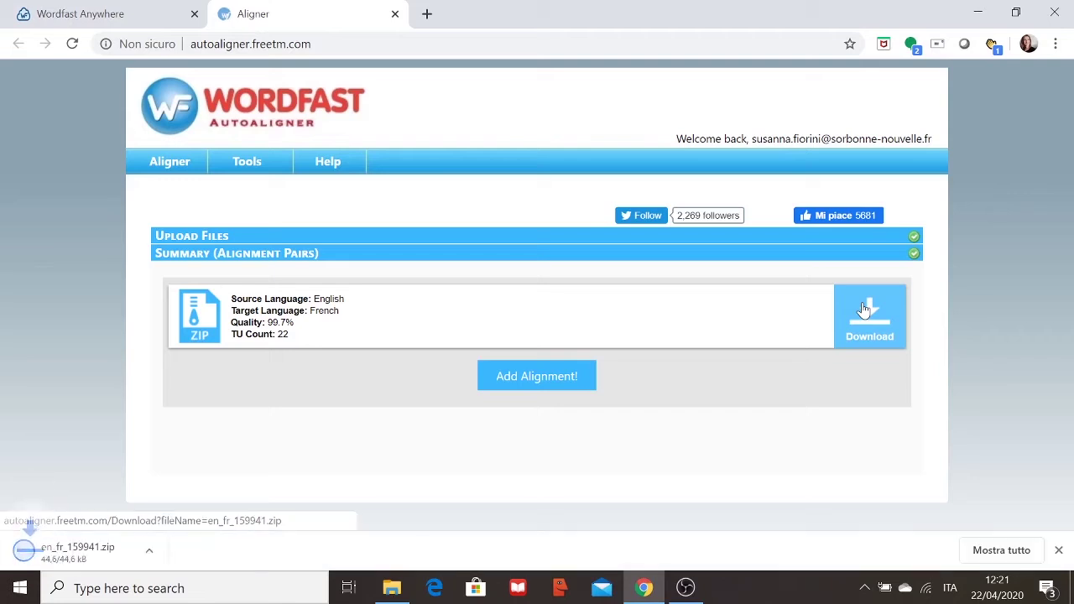
# Go to the Downloads folder in File Explorer and extract the en_fr_159941 archive, showing its files in a maximized window.
pyautogui.click(393, 590)
pyautogui.click(1006, 49)
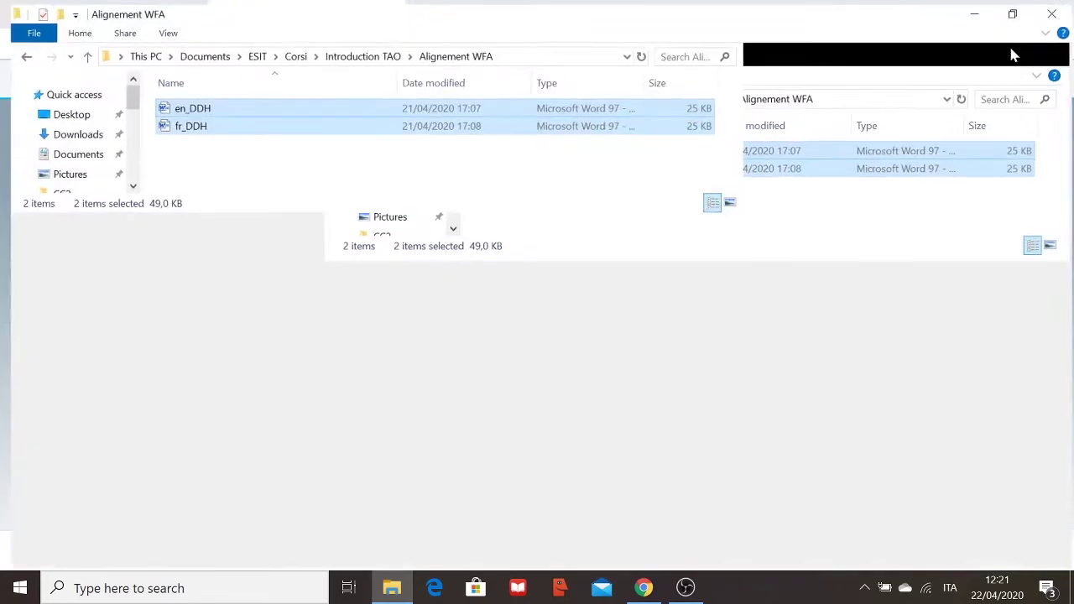
pyautogui.click(53, 132)
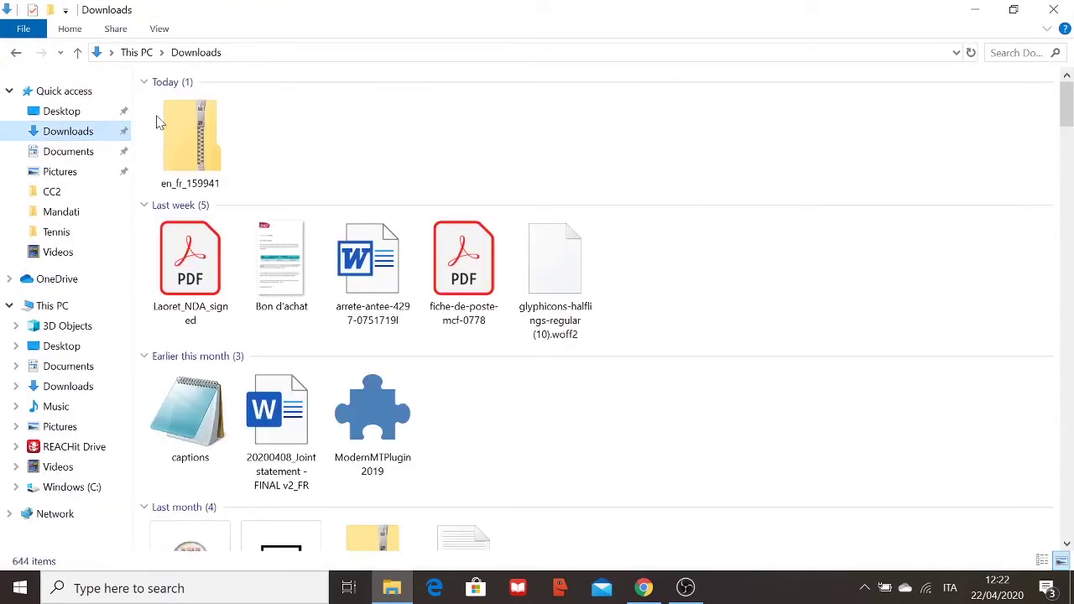
pyautogui.rightClick(198, 122)
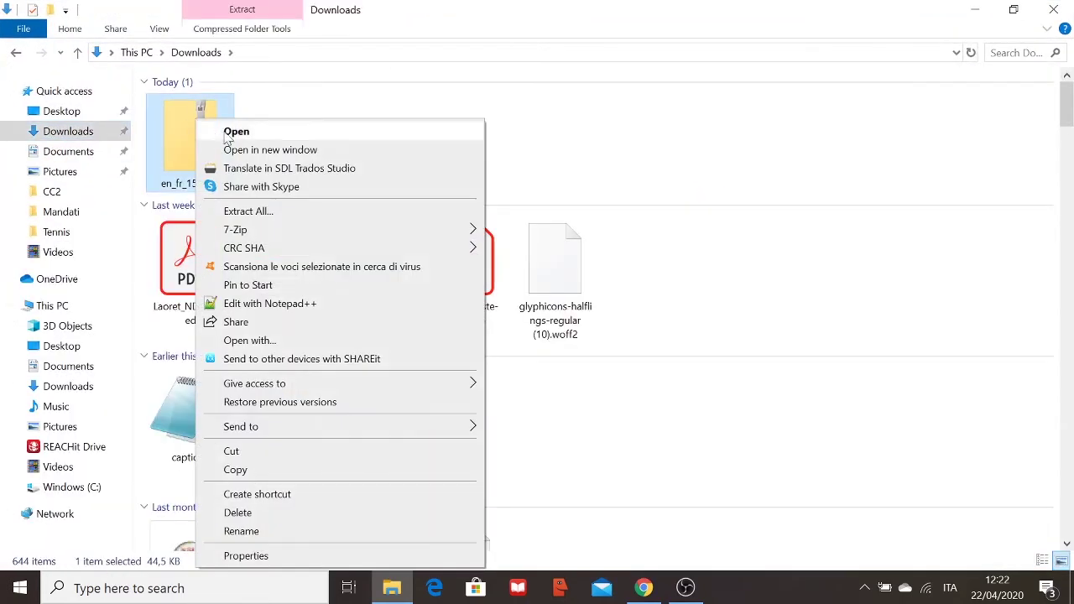
pyautogui.click(248, 211)
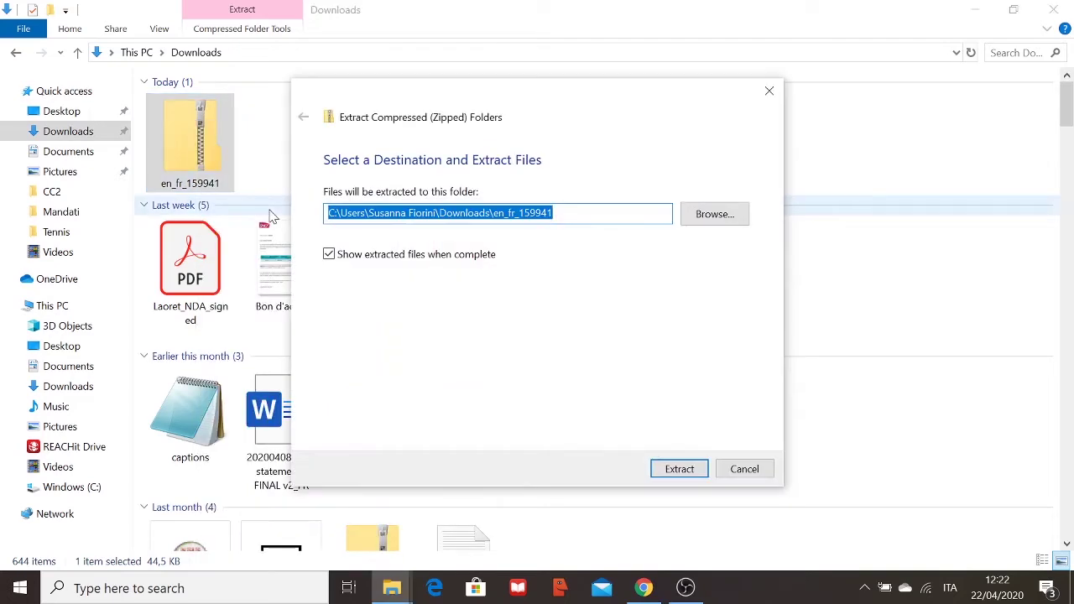
pyautogui.press('Return')
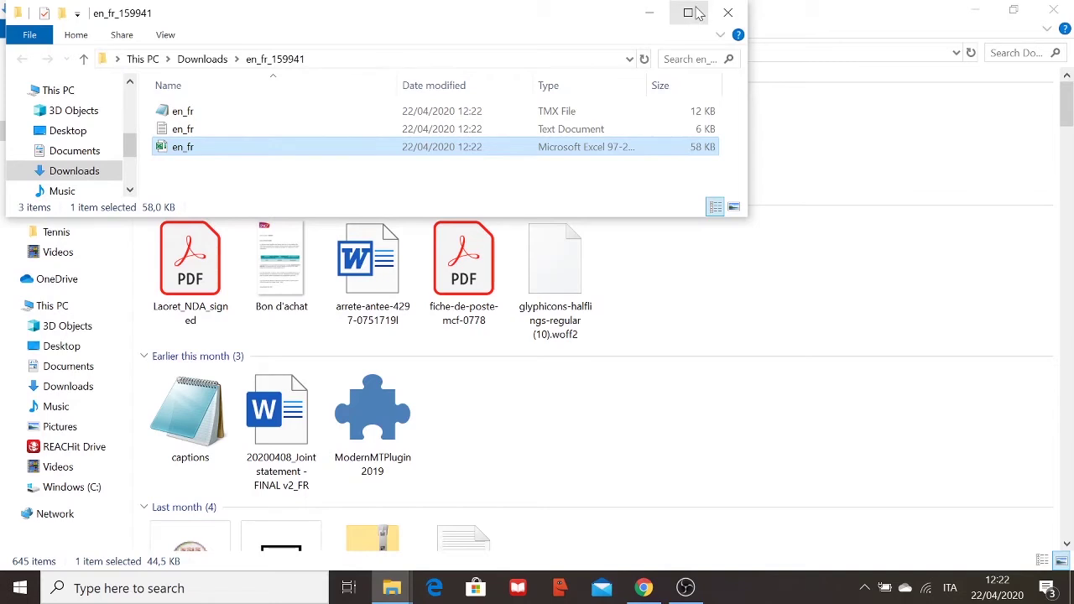
pyautogui.click(689, 13)
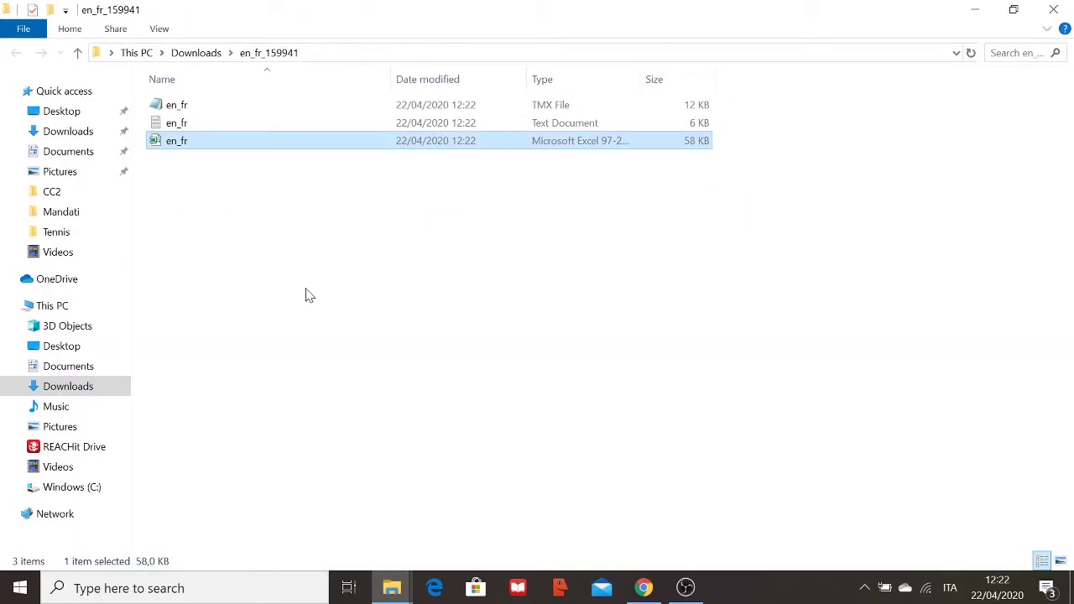
pyautogui.click(306, 295)
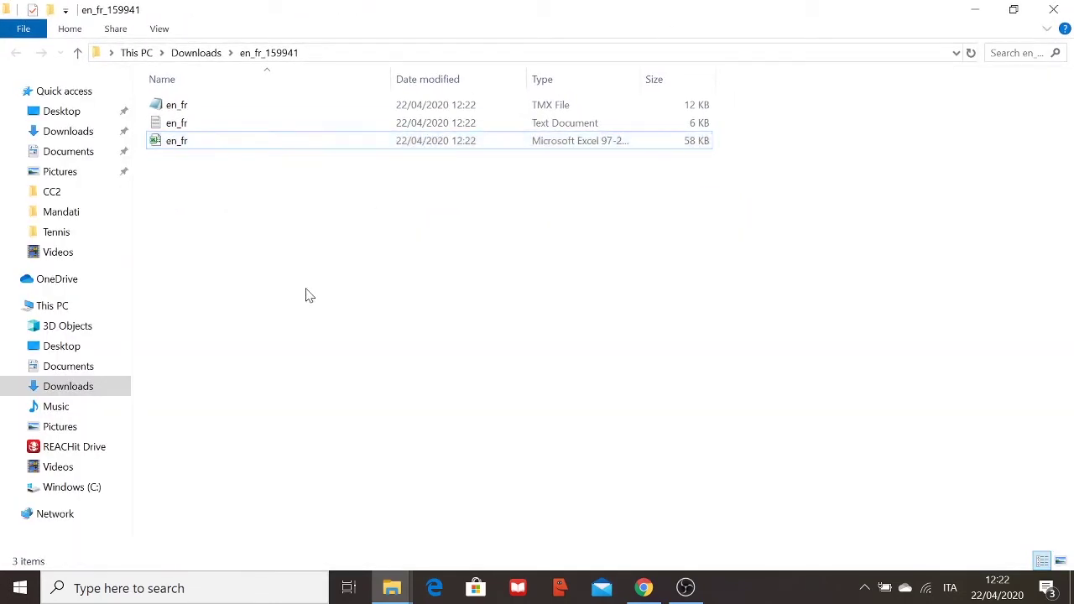
# Open the extracted en_fr TMX file in a maximized Notepad window and examine its English and French segments.
pyautogui.doubleClick(193, 111)
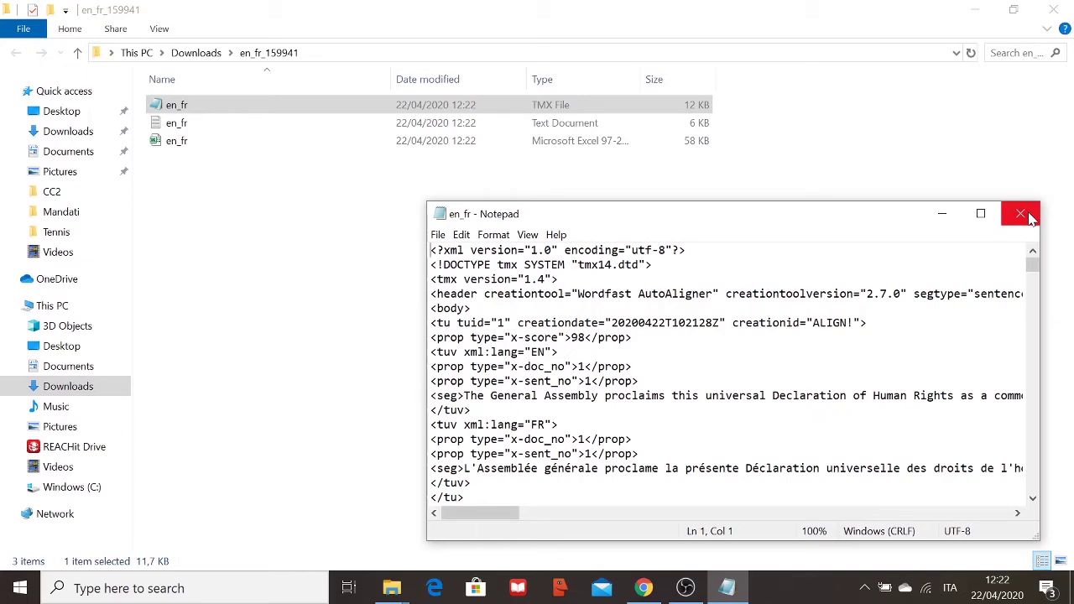
pyautogui.click(982, 214)
pyautogui.scroll(-2, 537, 285)
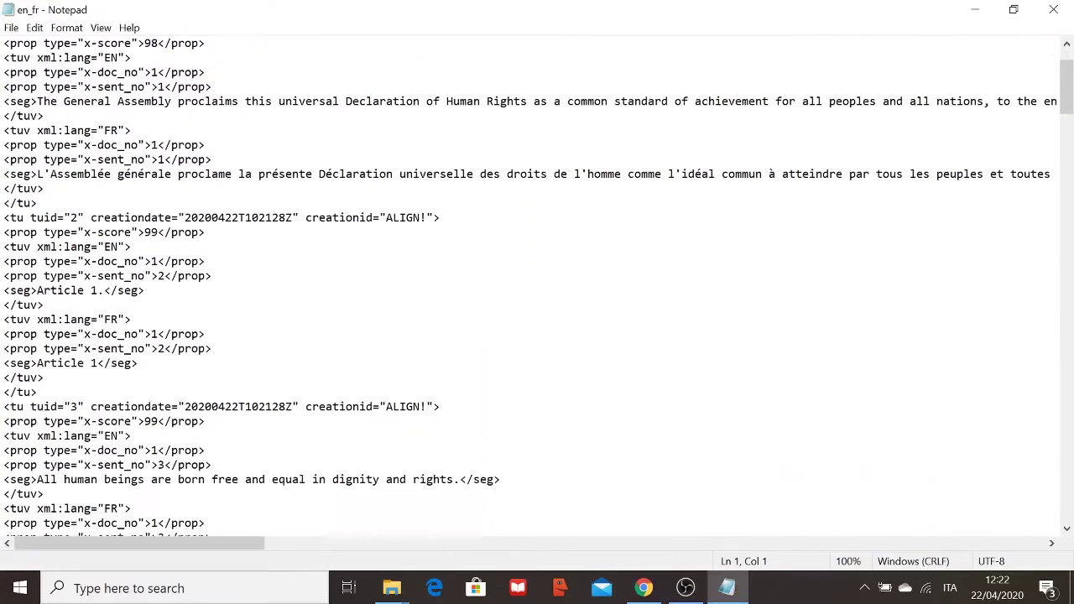
# Close the TMX file, examine the extracted en_fr text document in a maximized Notepad window, and close it.
pyautogui.scroll(2, 537, 285)
pyautogui.click(1054, 9)
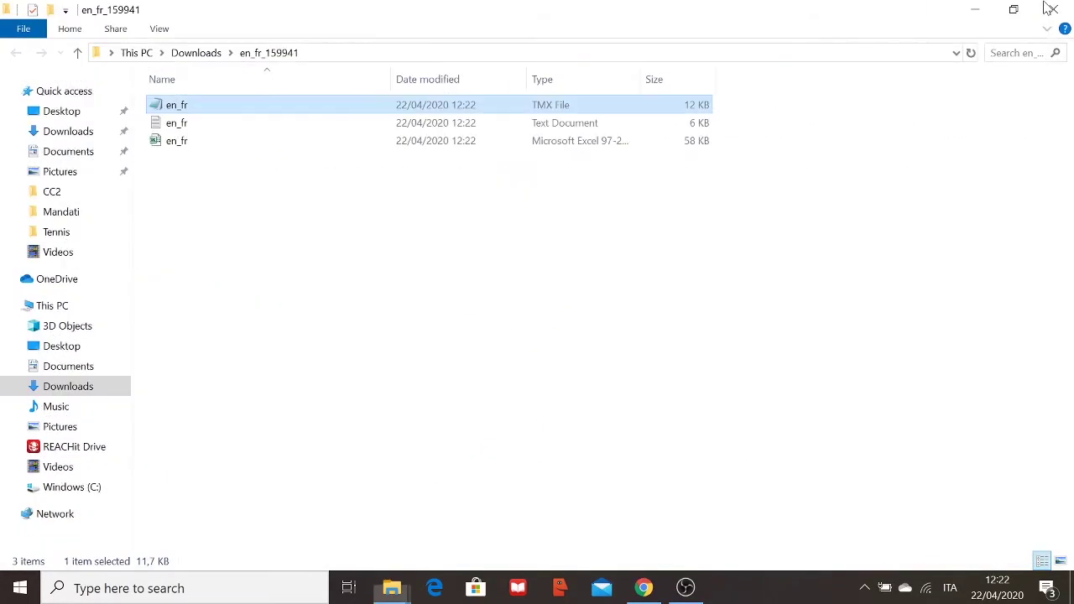
pyautogui.click(302, 199)
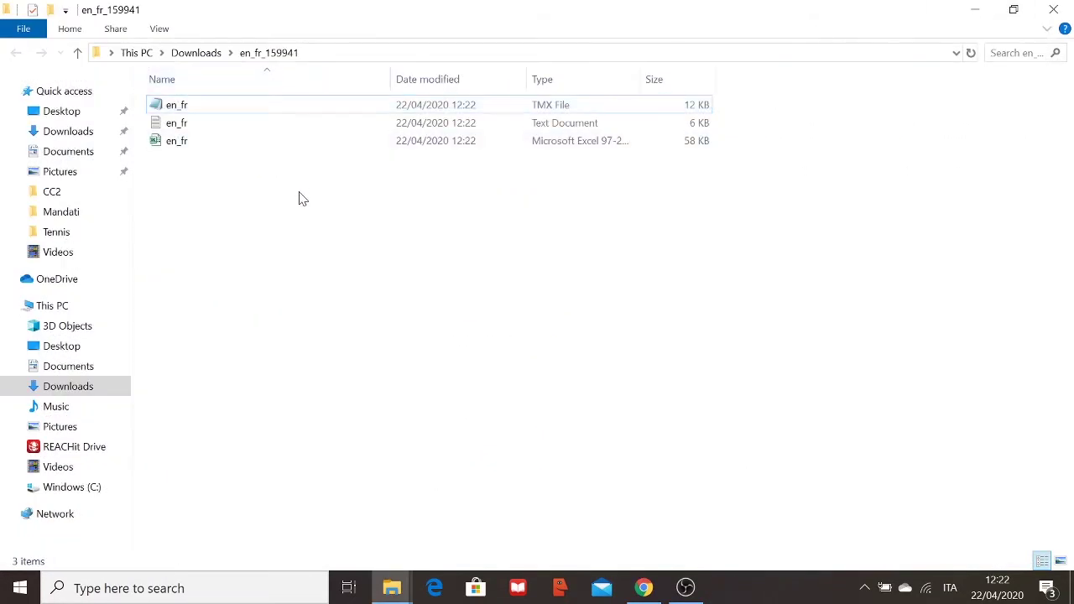
pyautogui.doubleClick(191, 124)
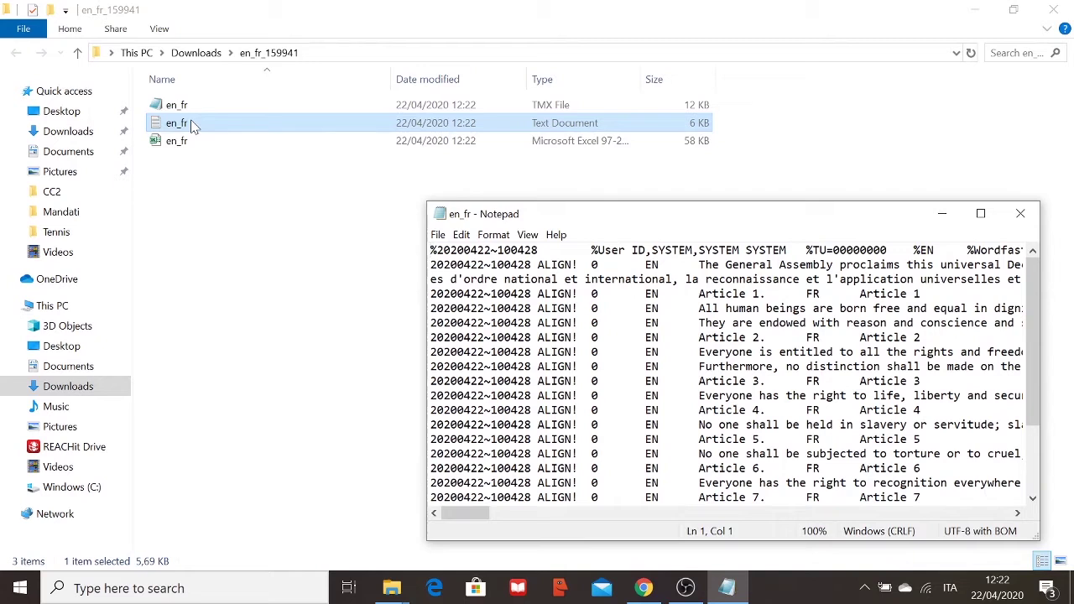
pyautogui.click(982, 215)
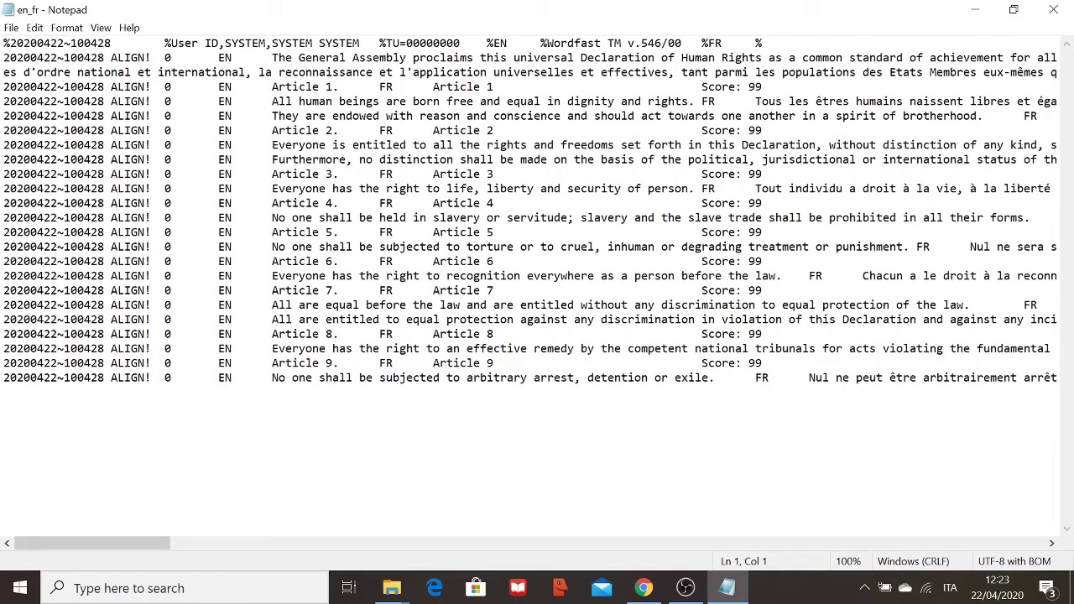
pyautogui.click(1054, 9)
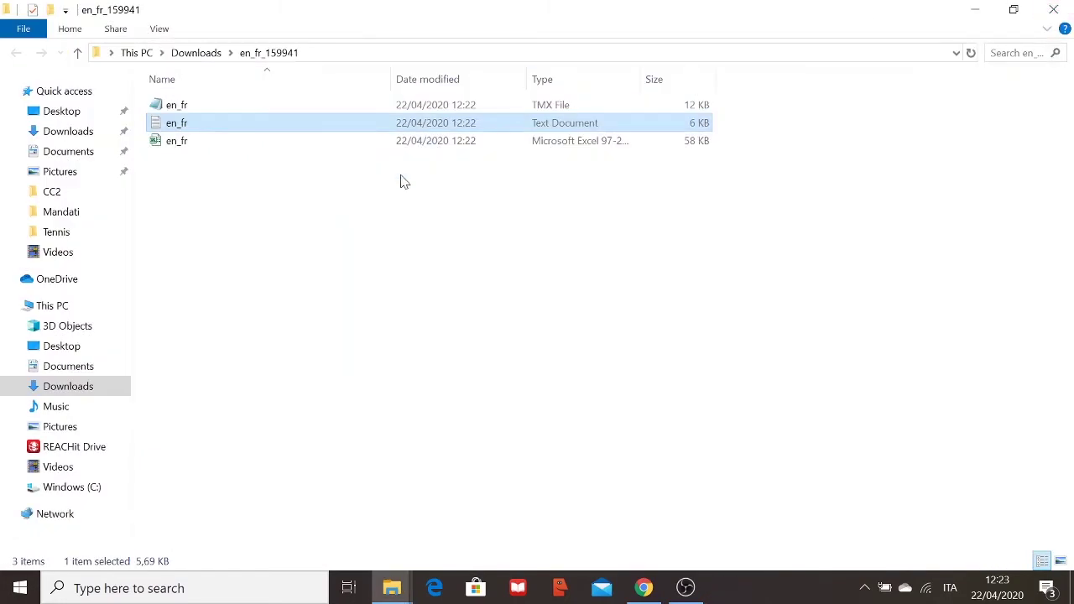
pyautogui.click(401, 181)
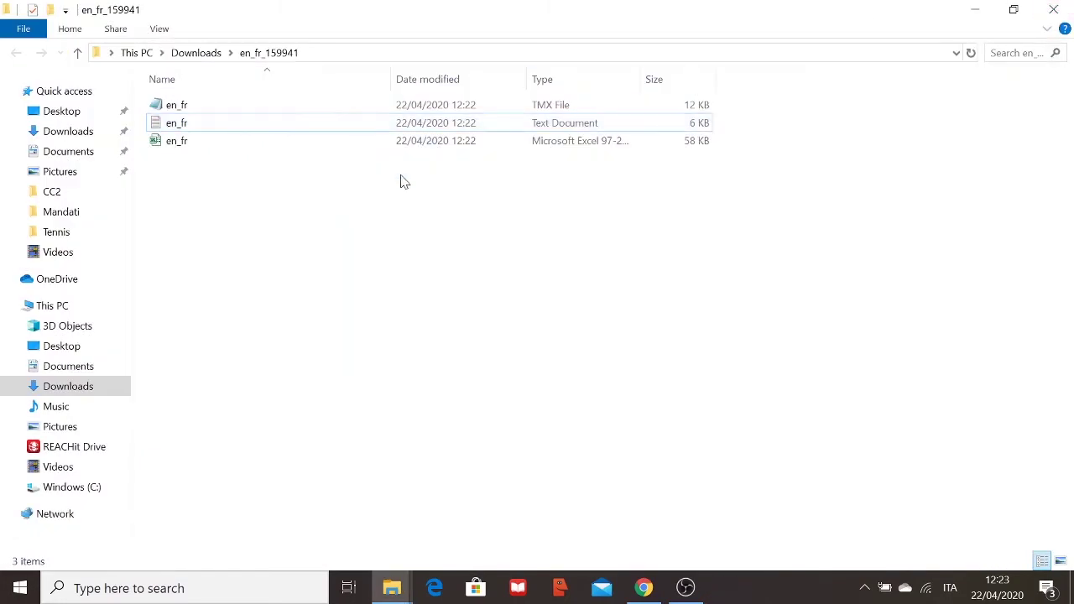
# Open the extracted en_fr Excel workbook and check the French segments in column B against their English counterparts down to row 23.
pyautogui.doubleClick(170, 144)
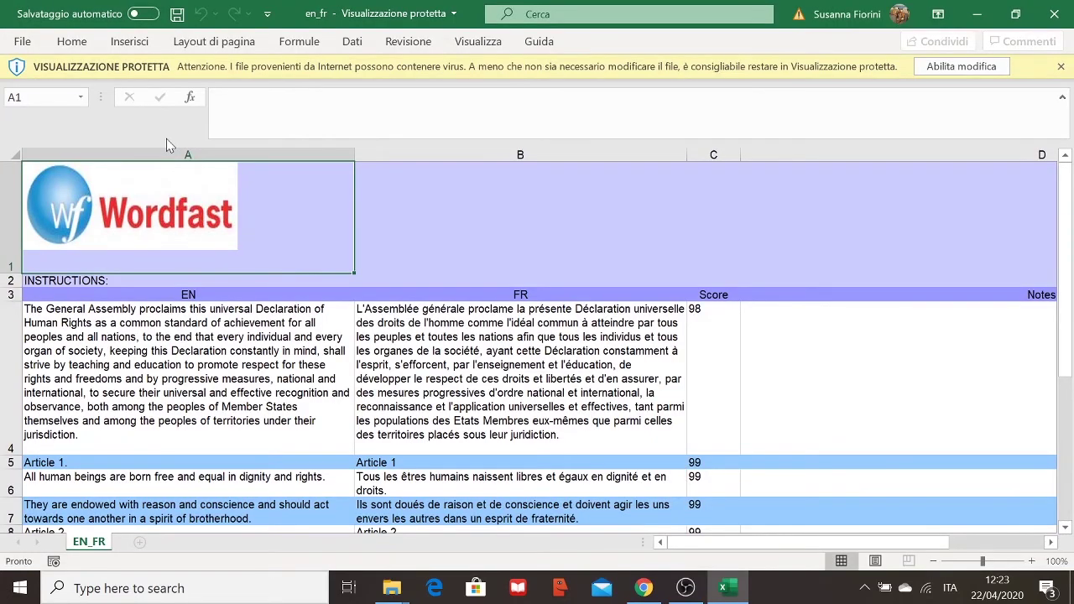
pyautogui.click(510, 310)
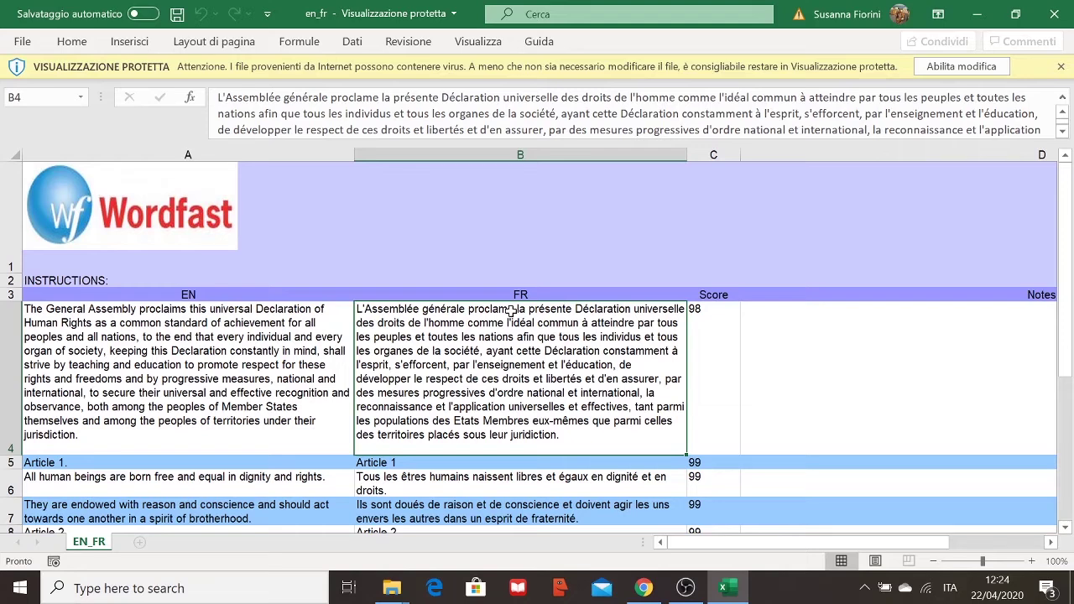
pyautogui.press('Down')
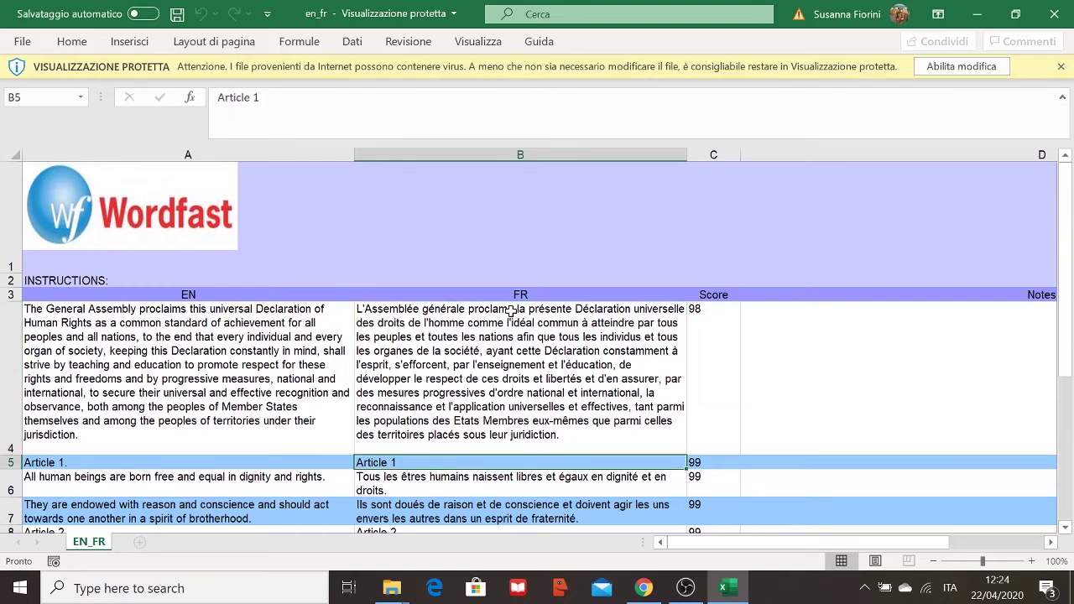
pyautogui.press('Down')
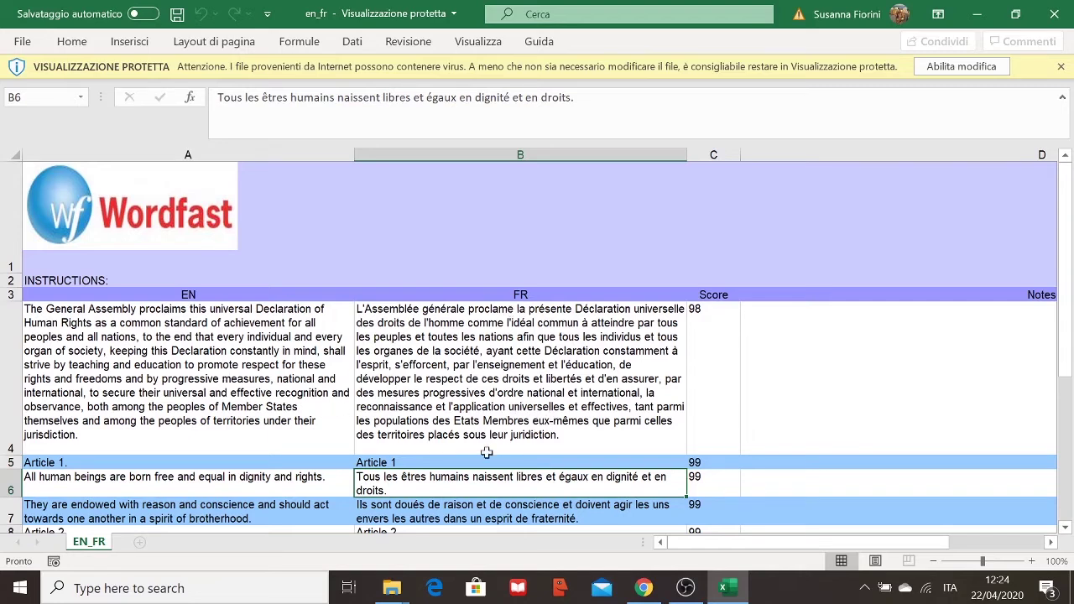
pyautogui.click(458, 460)
pyautogui.press('Down')
pyautogui.press('Down')
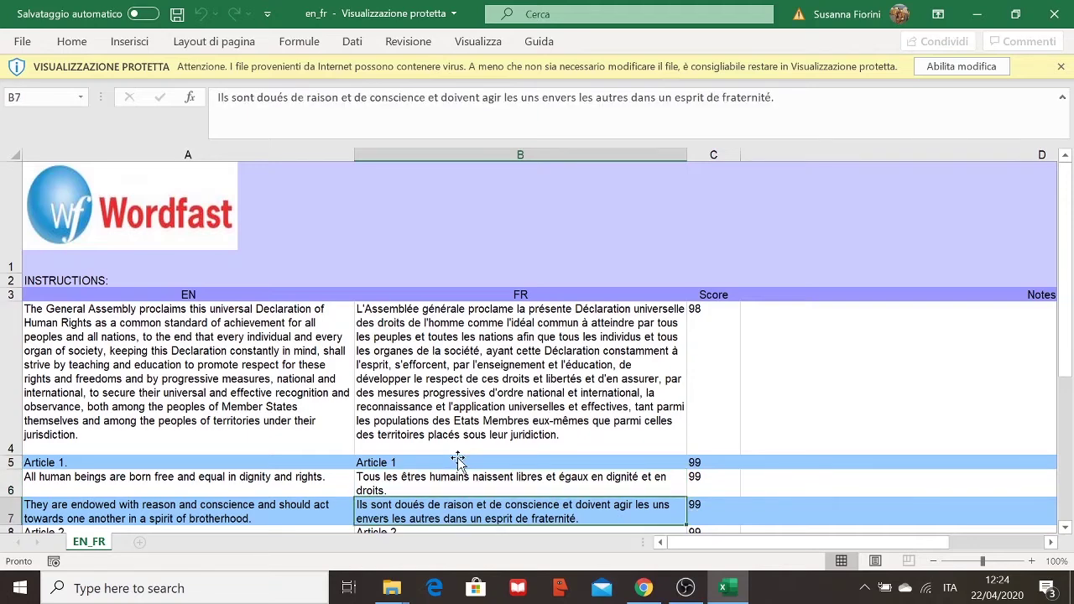
pyautogui.press('Down')
pyautogui.press('Down')
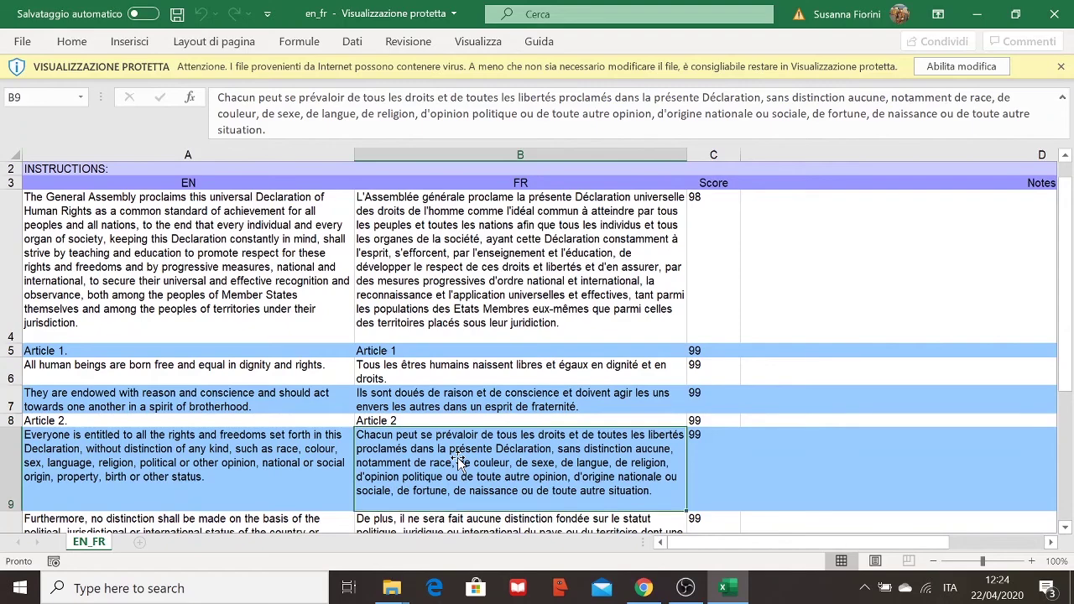
pyautogui.press('Down')
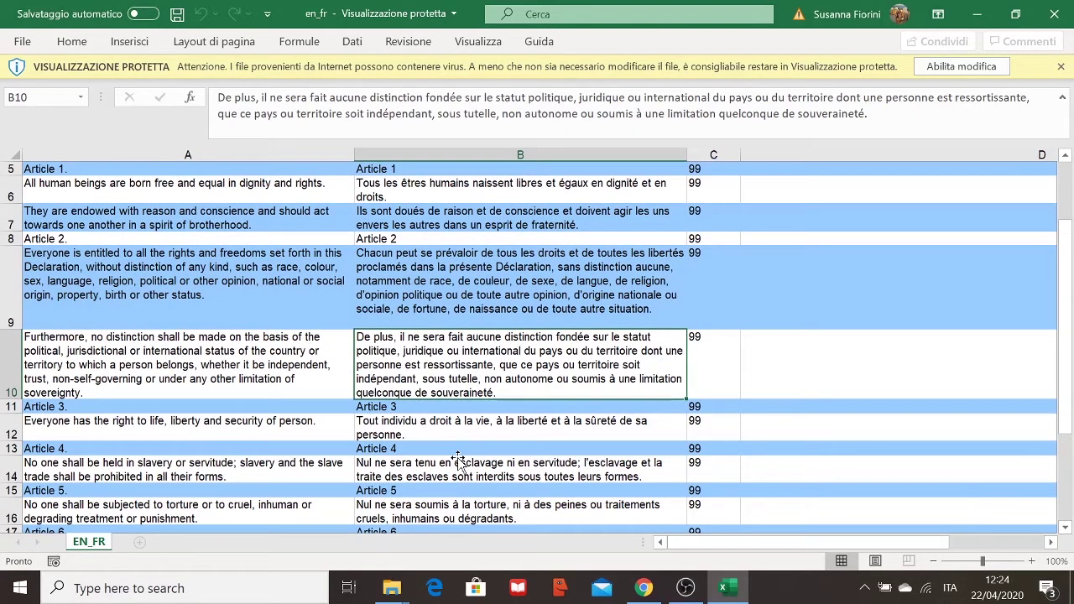
pyautogui.press('Down')
pyautogui.press('Down')
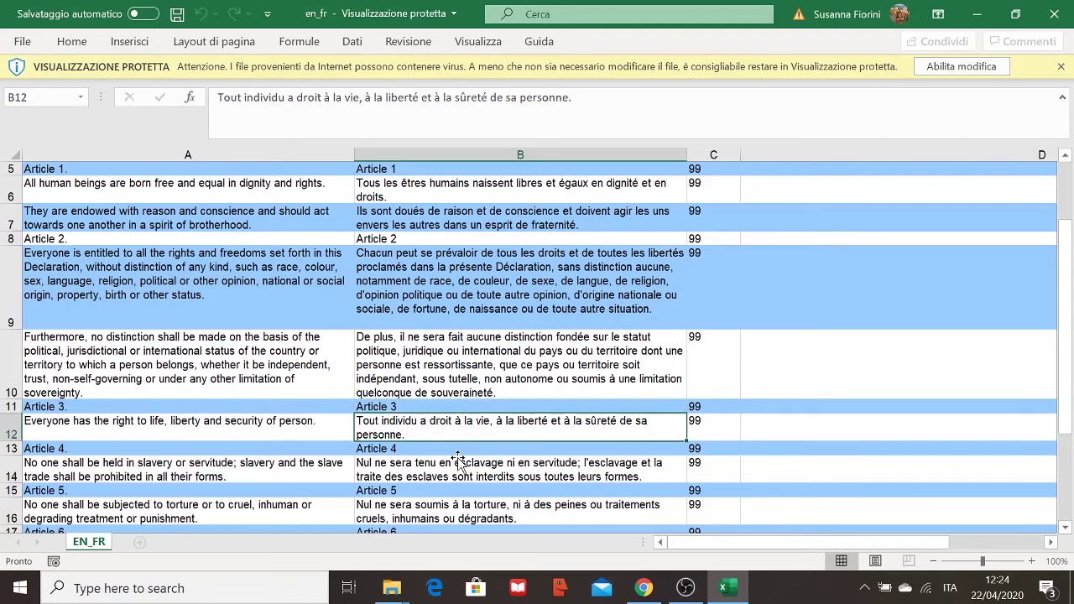
pyautogui.press('Down')
pyautogui.press('Down')
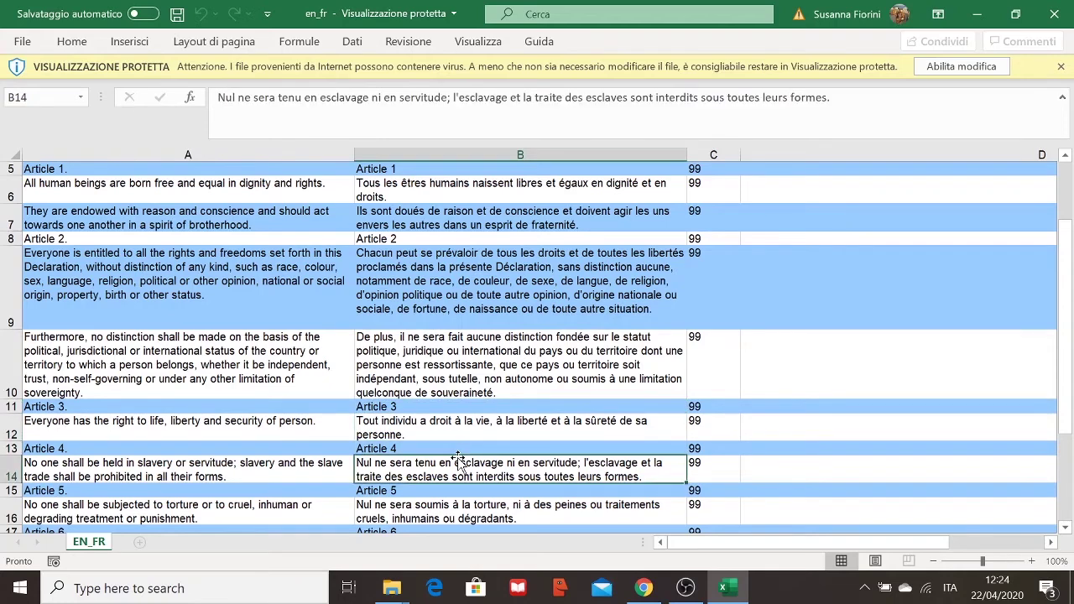
pyautogui.press('Down')
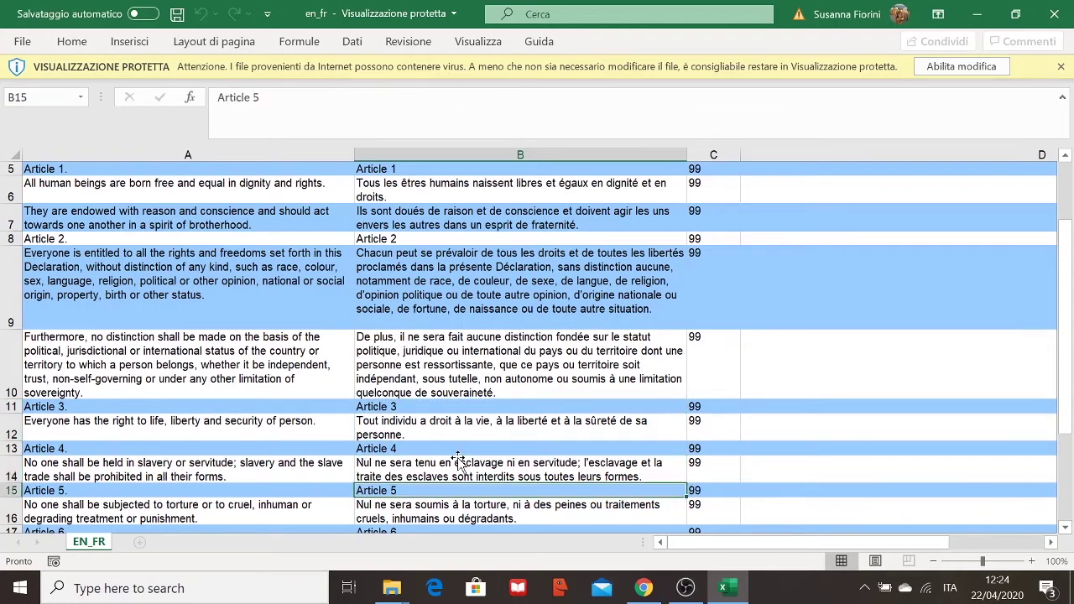
pyautogui.press('Down')
pyautogui.press('Down')
pyautogui.press('Down')
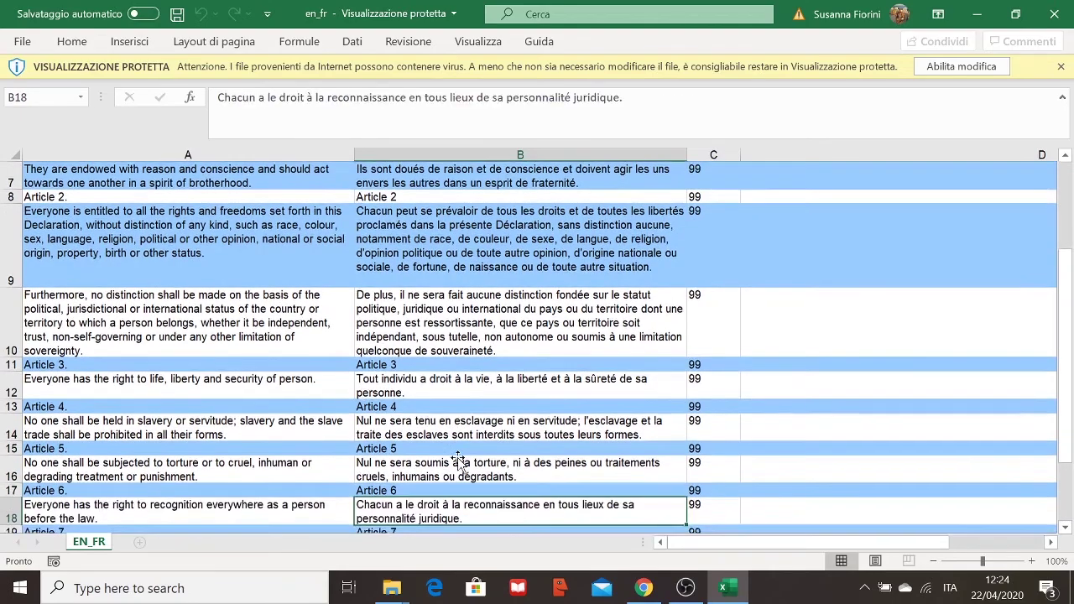
pyautogui.press('Down')
pyautogui.press('Down')
pyautogui.press('Down')
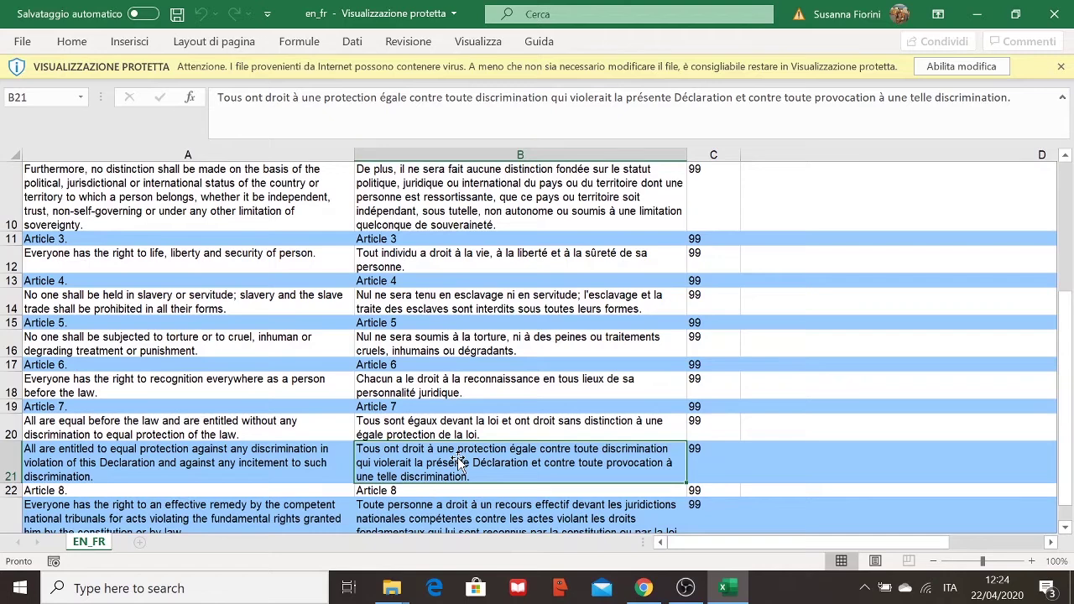
pyautogui.press('Down')
pyautogui.press('Down')
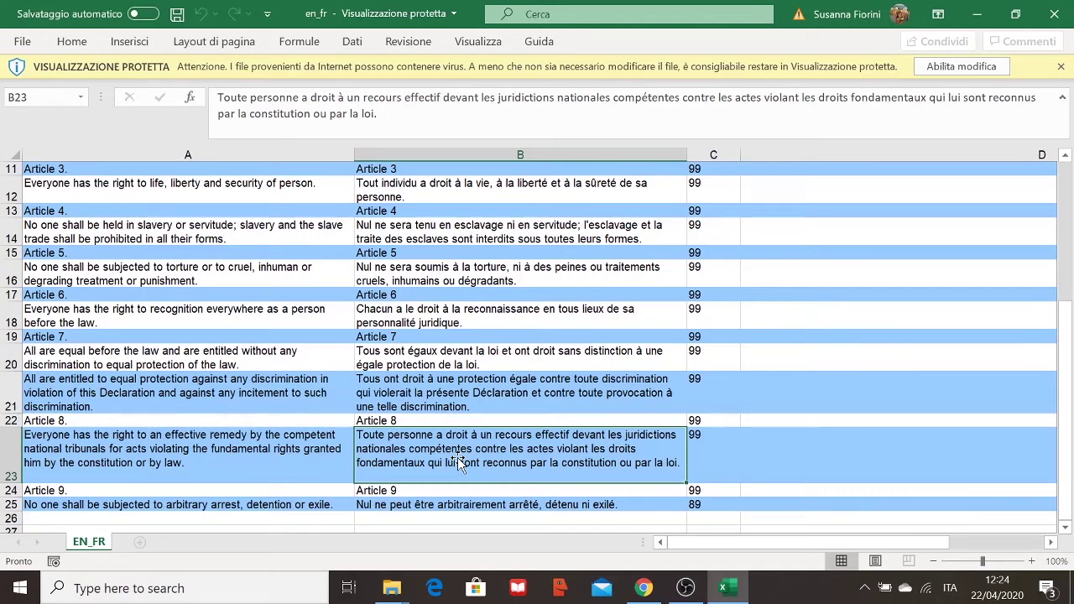
# Enable editing in the workbook and insert a space before the semicolon after "servitude" in cell B14.
pyautogui.click(953, 68)
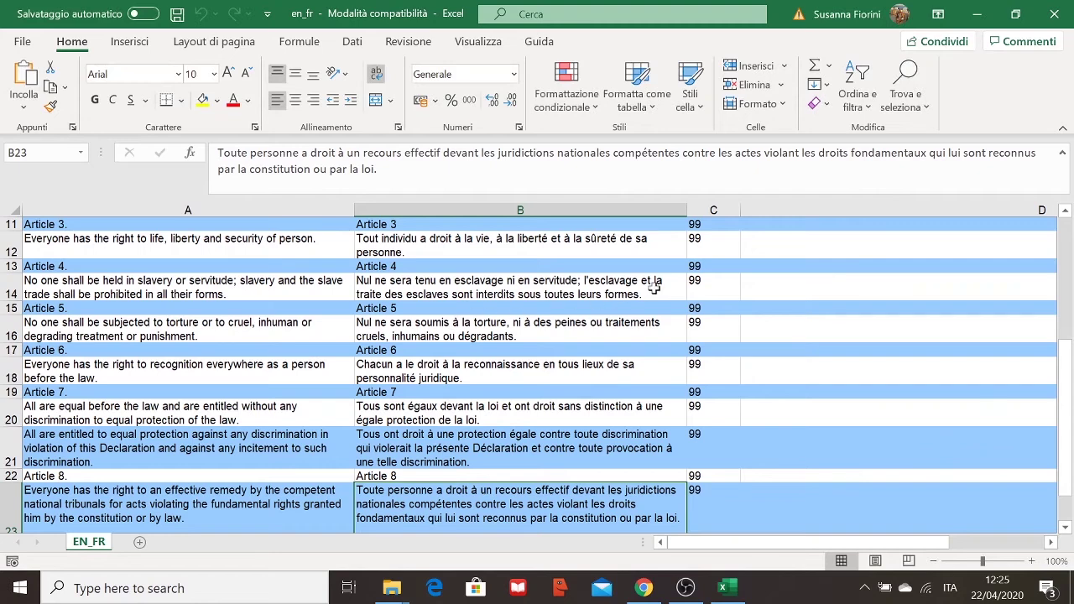
pyautogui.doubleClick(654, 288)
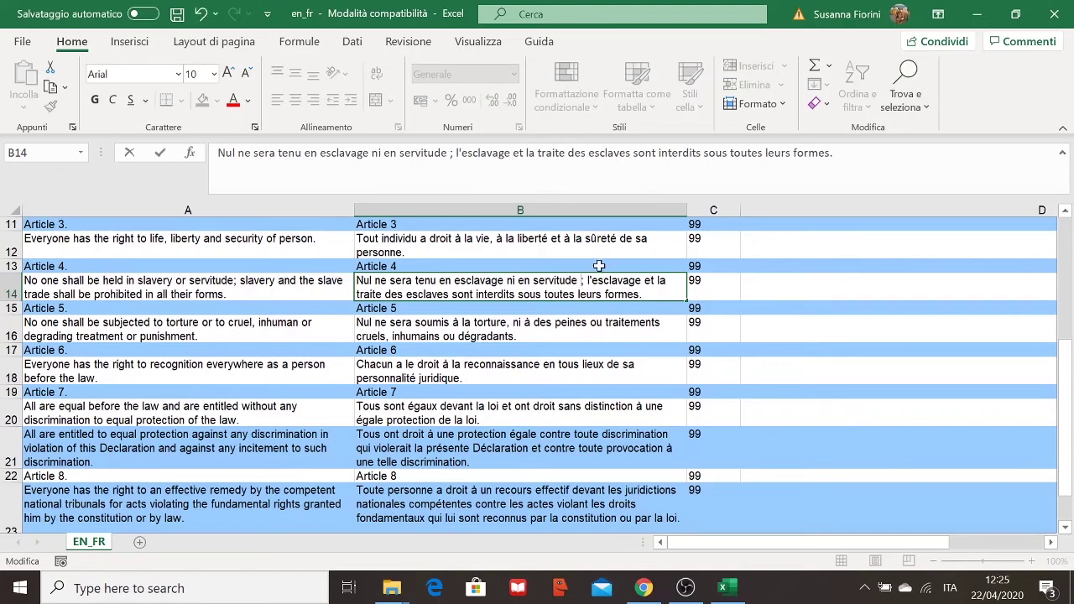
pyautogui.click(544, 244)
# Look through the French segments in column B for anything else that needs correcting.
pyautogui.press('Down')
pyautogui.press('Down')
pyautogui.press('Down')
pyautogui.press('Down')
pyautogui.press('Down')
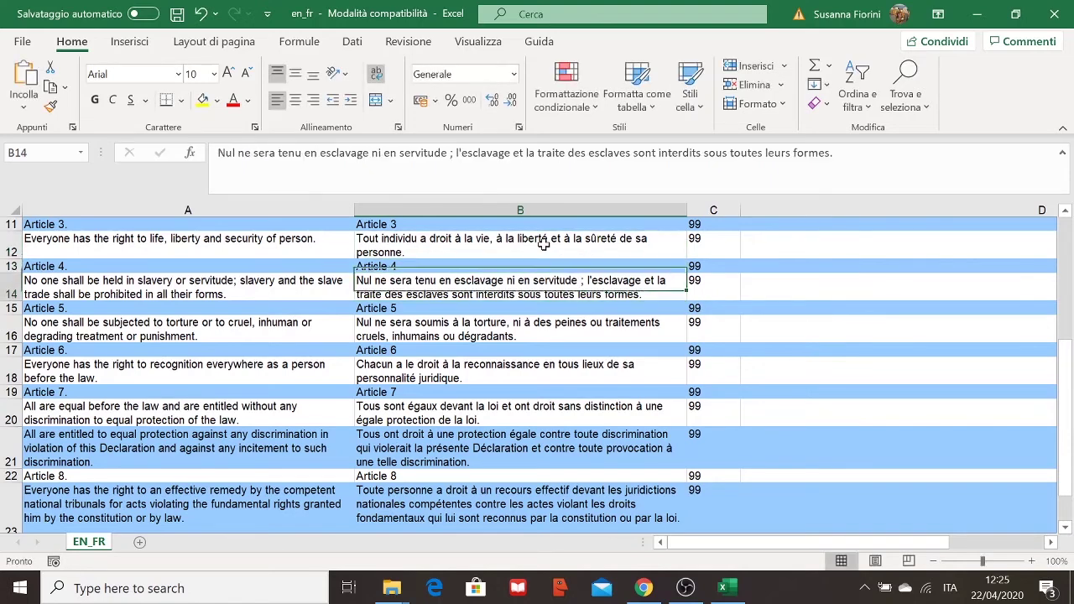
pyautogui.press('Down')
pyautogui.press('Down')
pyautogui.press('Down')
pyautogui.press('Down')
pyautogui.press('Down')
pyautogui.press('Down')
pyautogui.press('Down')
pyautogui.press('Down')
pyautogui.press('Down')
pyautogui.press('Down')
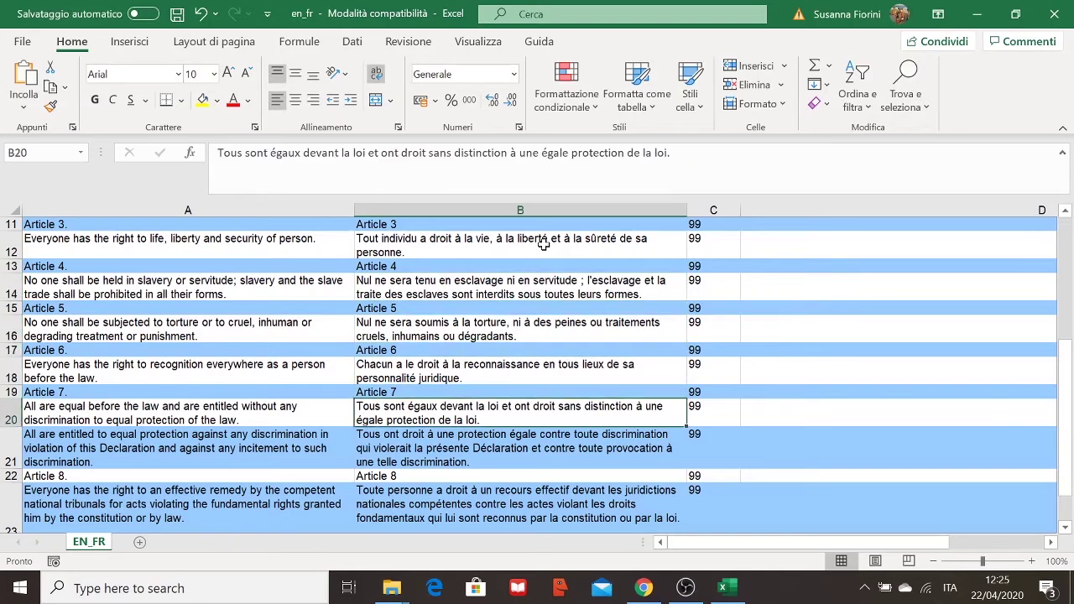
pyautogui.press('Up')
pyautogui.press('Up')
pyautogui.press('Up')
pyautogui.press('Up')
pyautogui.press('Up')
pyautogui.press('Up')
pyautogui.press('Up')
pyautogui.press('Up')
pyautogui.press('Up')
pyautogui.press('Up')
pyautogui.press('Up')
pyautogui.press('Up')
pyautogui.press('Up')
pyautogui.press('Up')
pyautogui.press('Up')
pyautogui.press('Up')
pyautogui.press('Up')
pyautogui.press('Up')
pyautogui.press('Up')
pyautogui.press('Up')
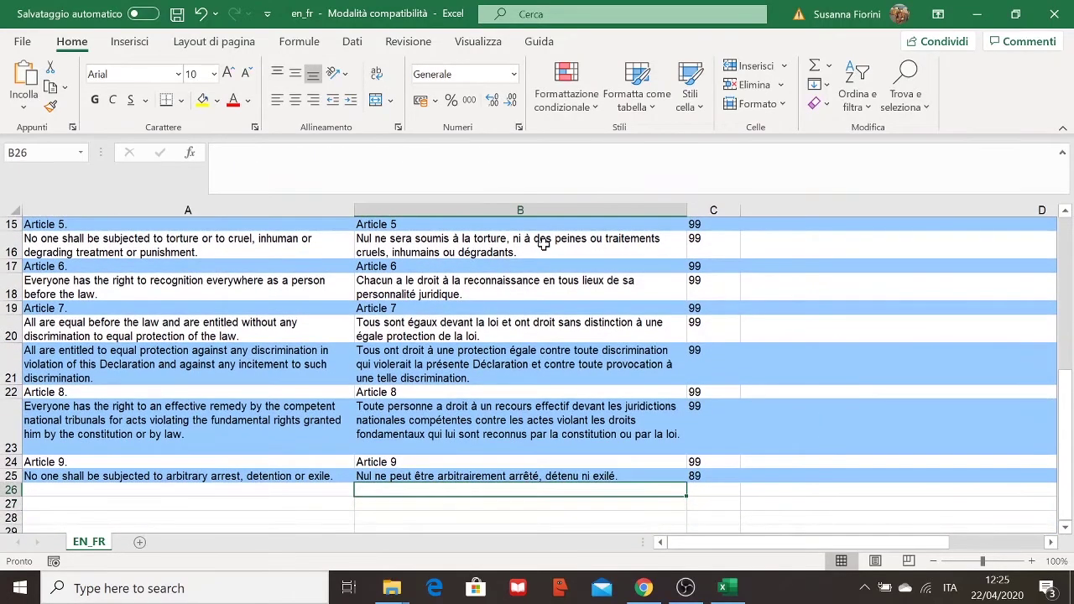
pyautogui.press('Down')
pyautogui.press('Down')
pyautogui.press('Down')
pyautogui.press('Down')
pyautogui.press('Down')
pyautogui.press('Down')
pyautogui.press('Down')
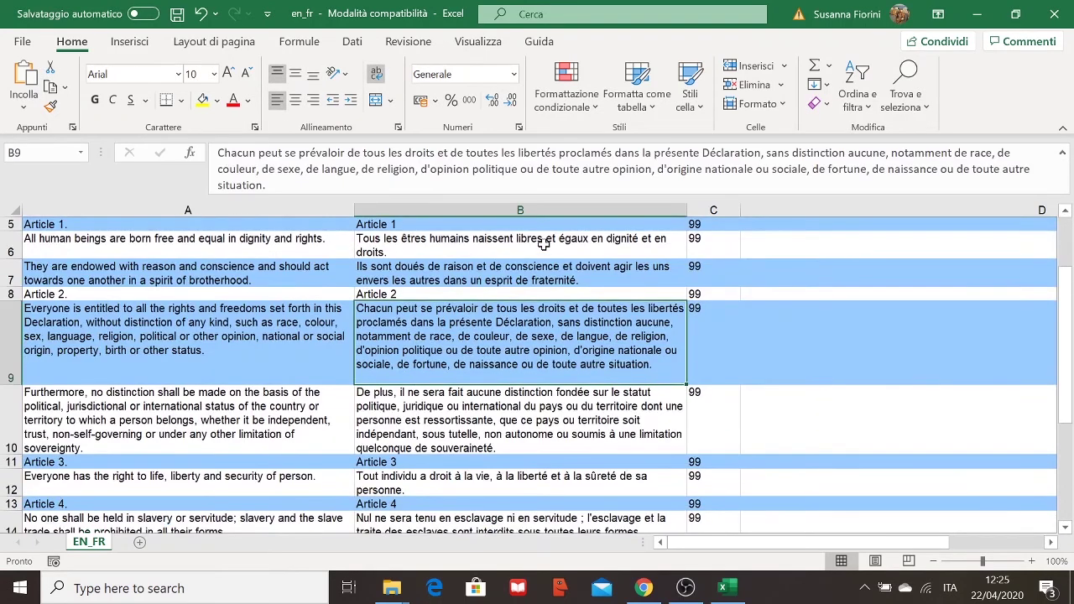
# Save the corrected en_fr workbook and close it.
pyautogui.click(177, 15)
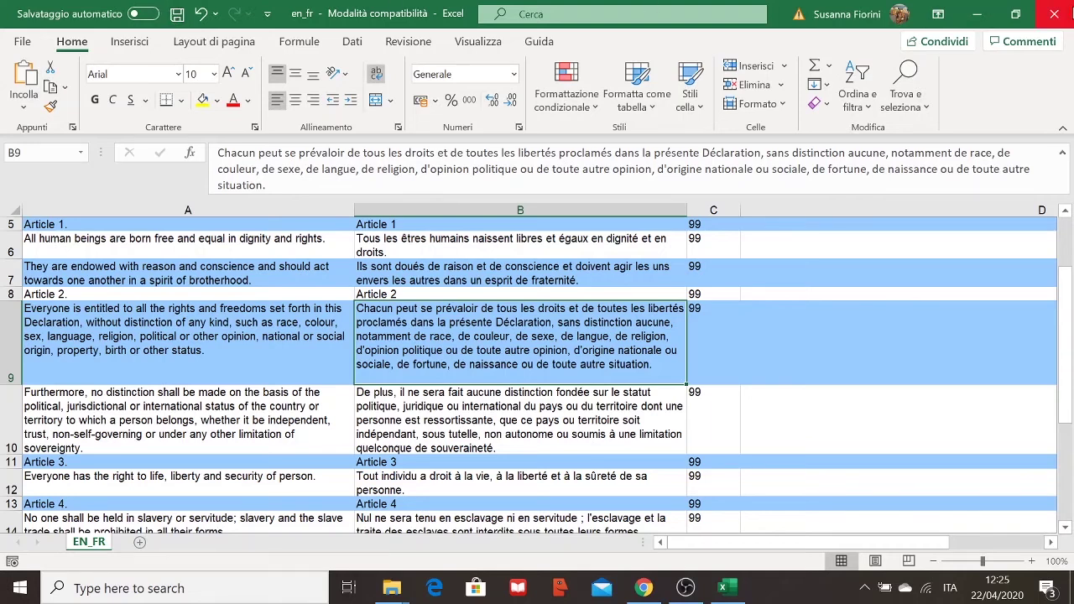
pyautogui.click(1054, 14)
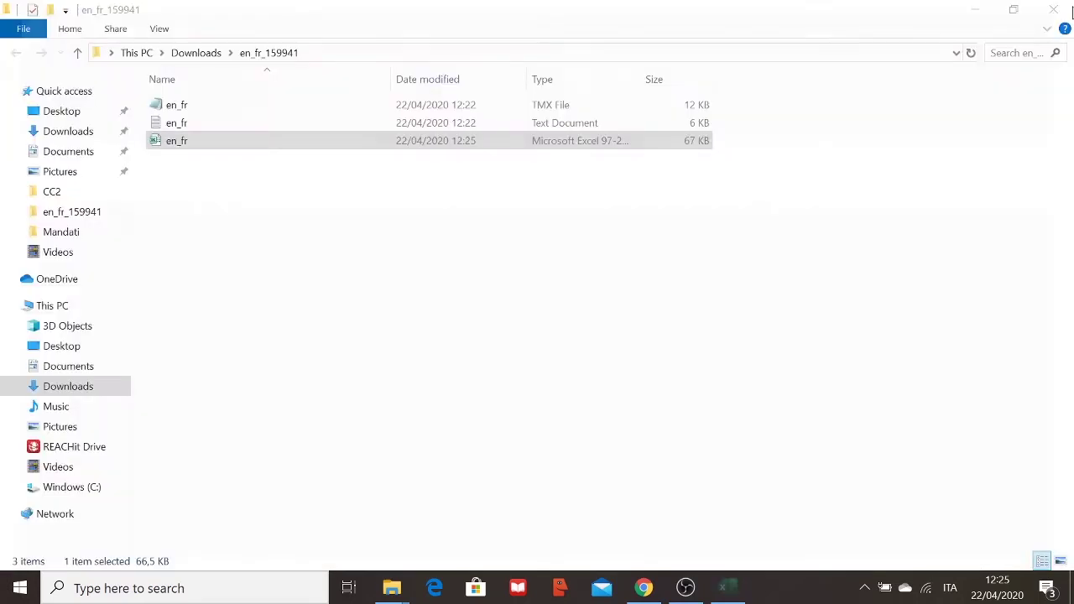
# Switch to Wordfast Autoaligner in Chrome, go to the XLS/XLSX to Wordfast TM converter, and add the en_fr Excel file from File Explorer.
pyautogui.click(646, 590)
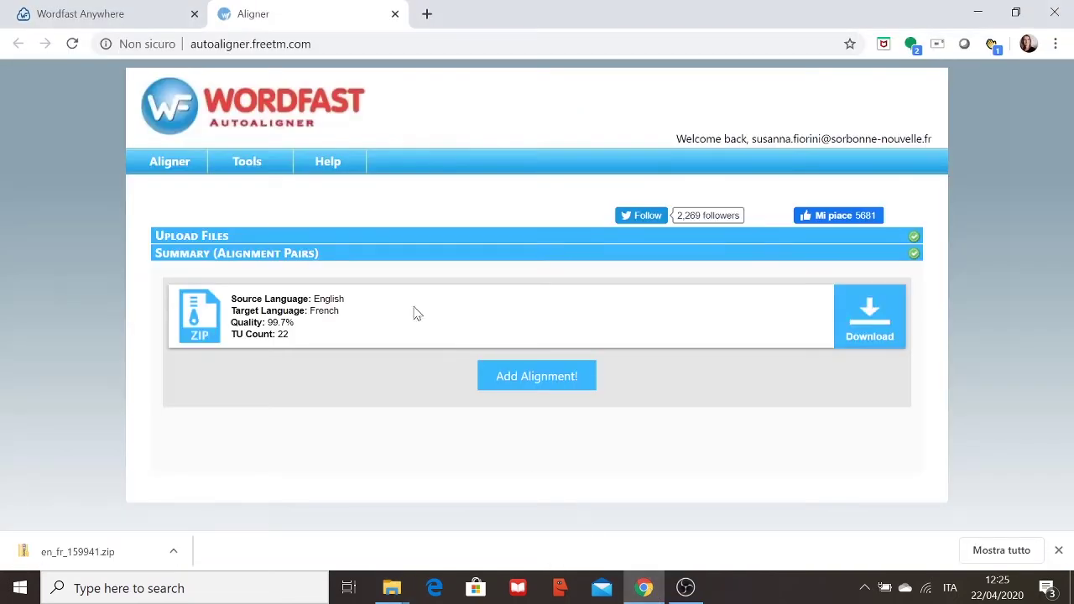
pyautogui.click(234, 172)
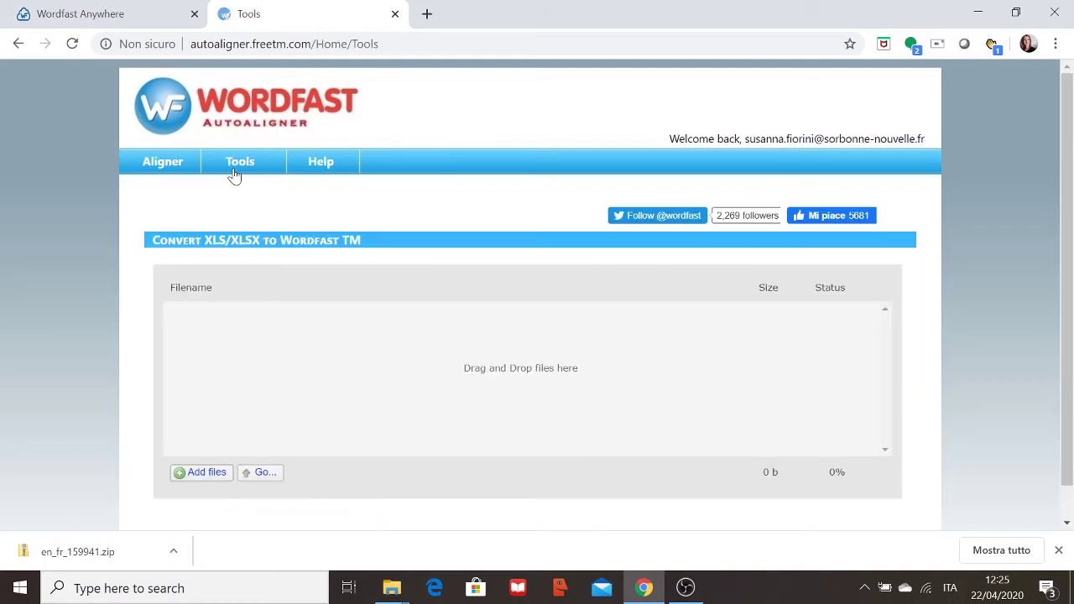
pyautogui.click(1059, 550)
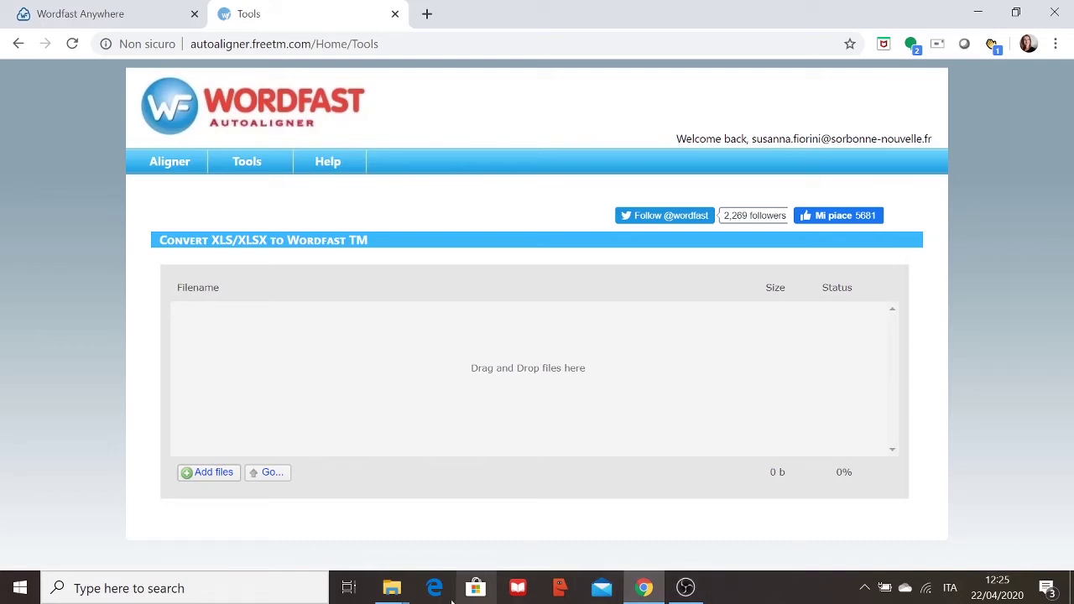
pyautogui.moveTo(392, 595)
pyautogui.click(446, 532)
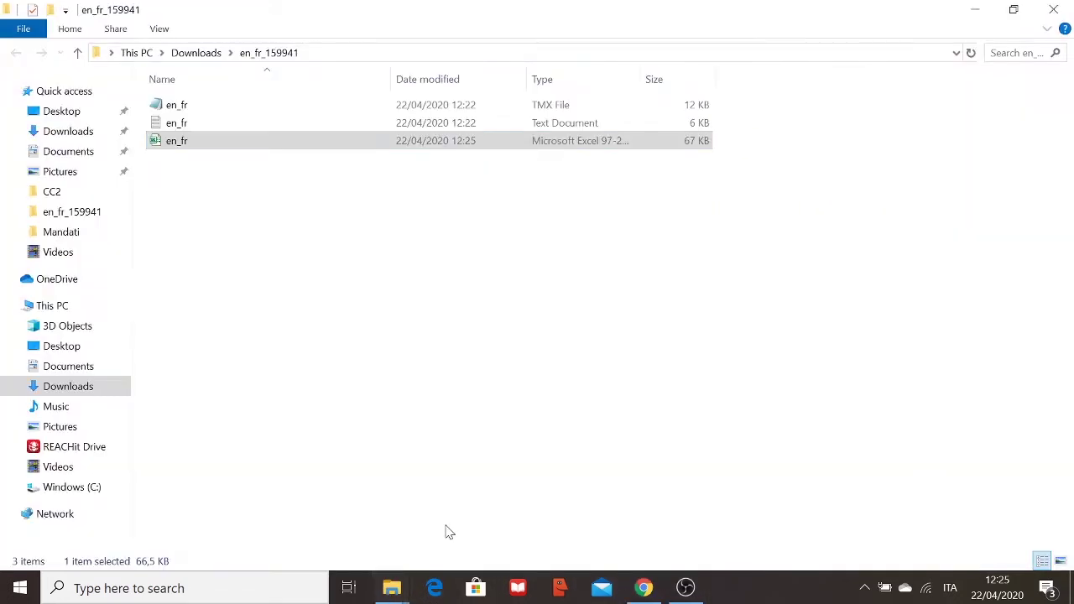
pyautogui.click(1014, 9)
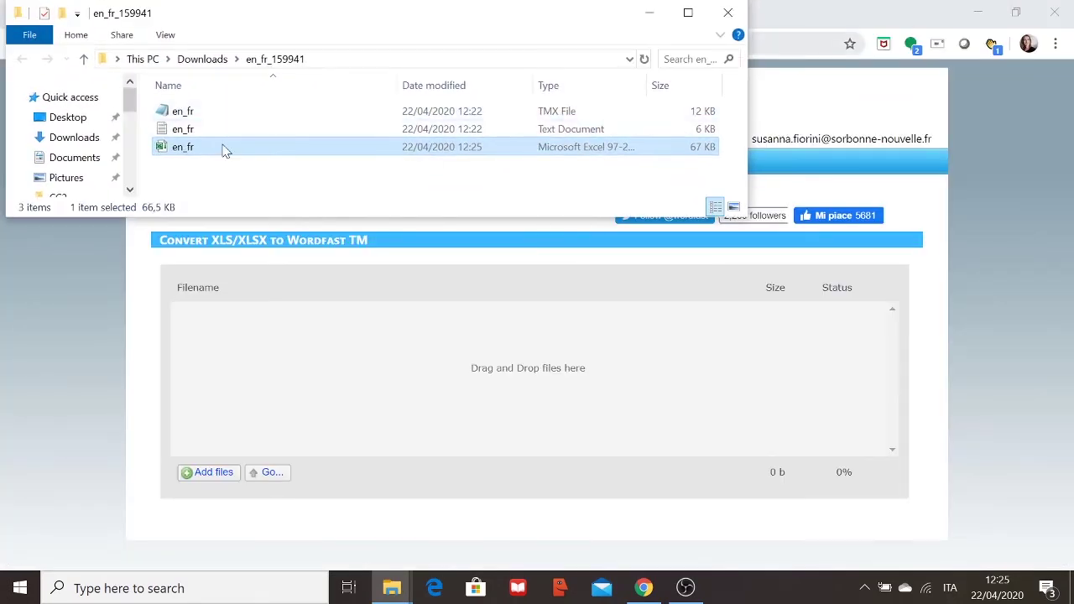
pyautogui.moveTo(181, 147); pyautogui.dragTo(501, 403)
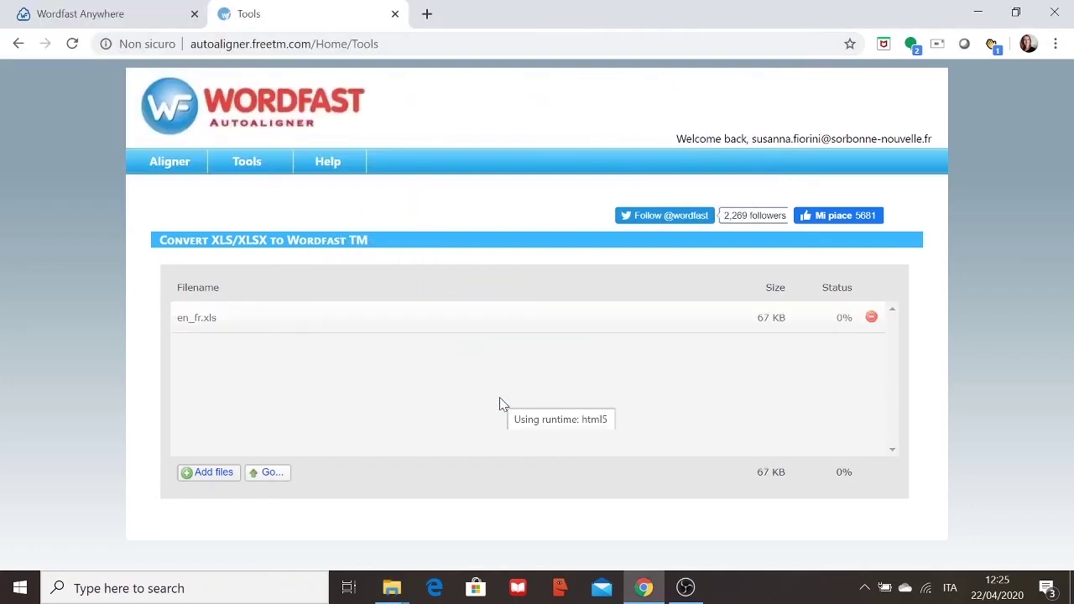
# Convert en_fr.xls to a Wordfast TM and download the resulting file.
pyautogui.click(267, 473)
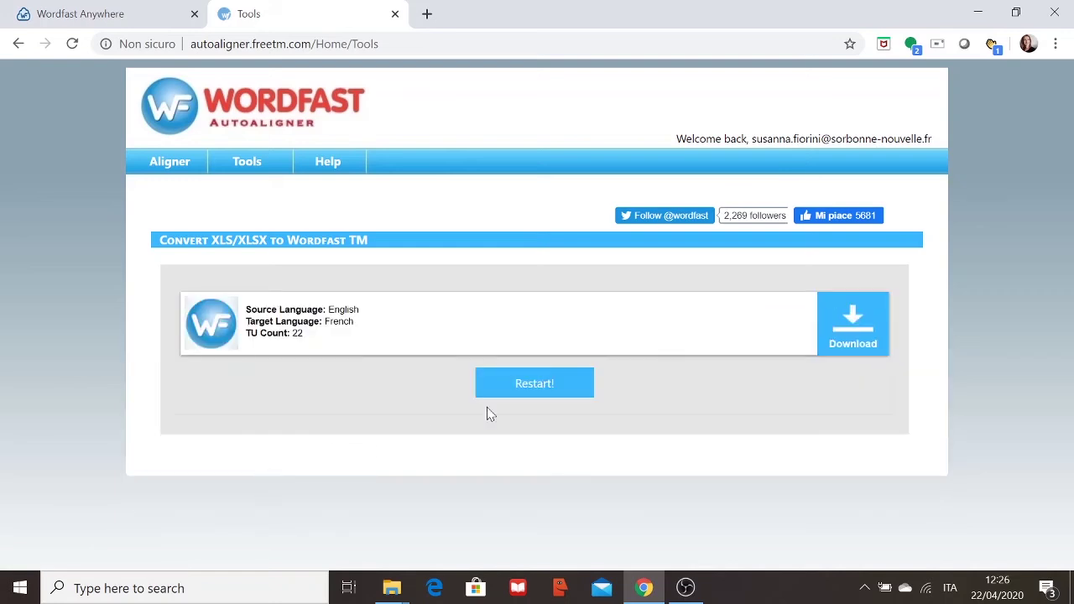
pyautogui.click(862, 325)
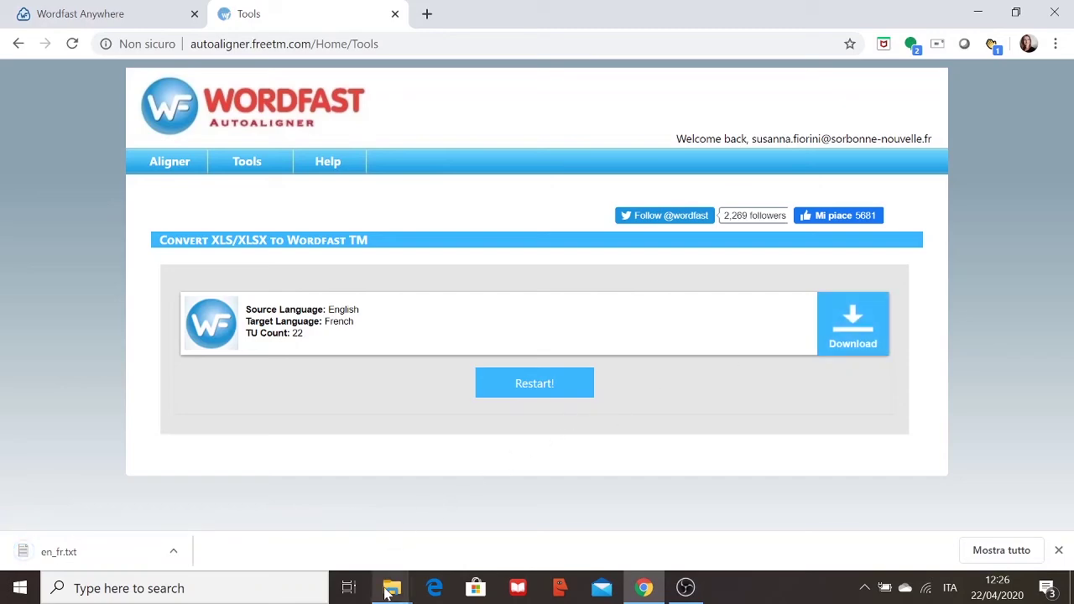
# Open the newly downloaded en_fr text file from the Downloads folder in a maximized Notepad window to examine the converted memory.
pyautogui.moveTo(392, 587)
pyautogui.click(353, 518)
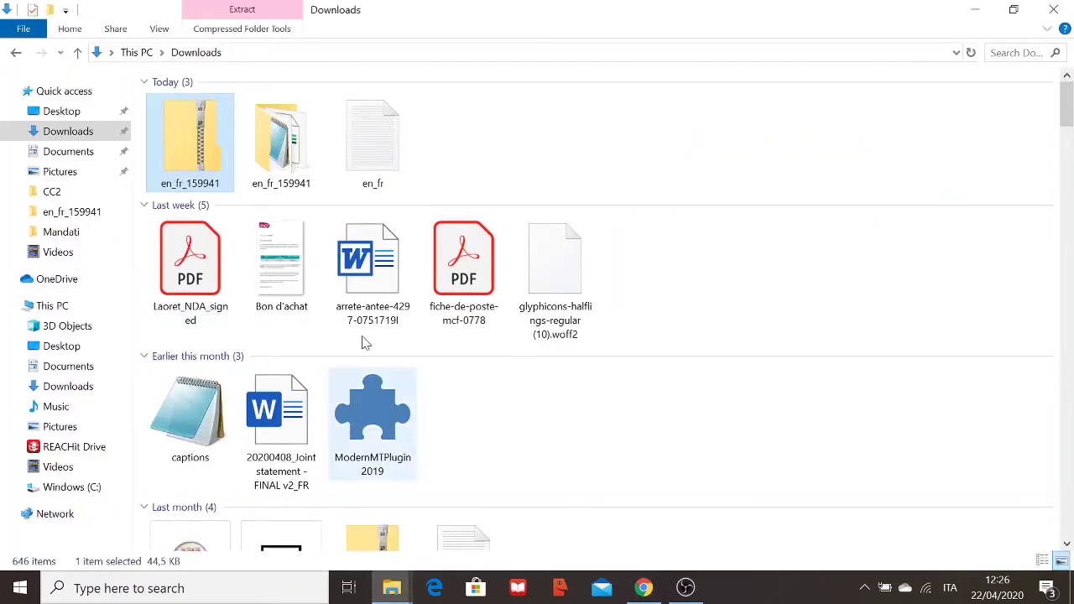
pyautogui.doubleClick(366, 142)
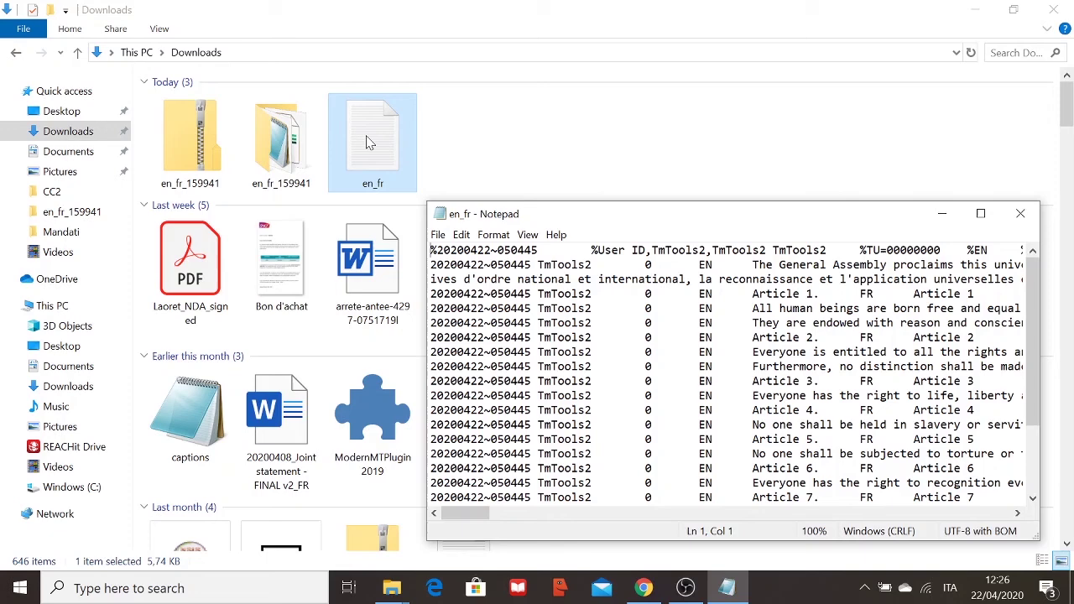
pyautogui.click(980, 213)
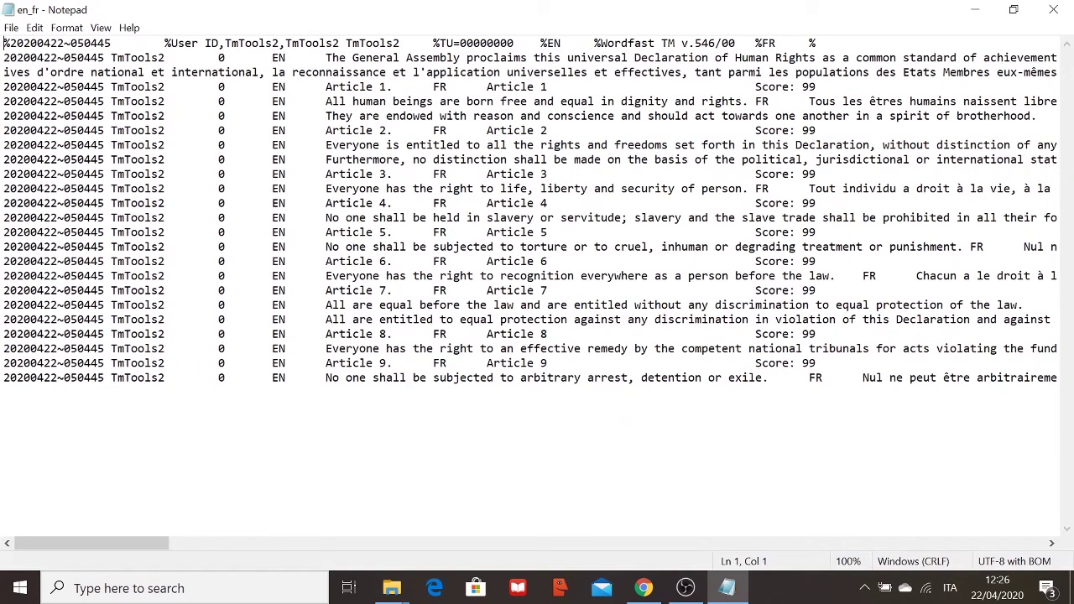